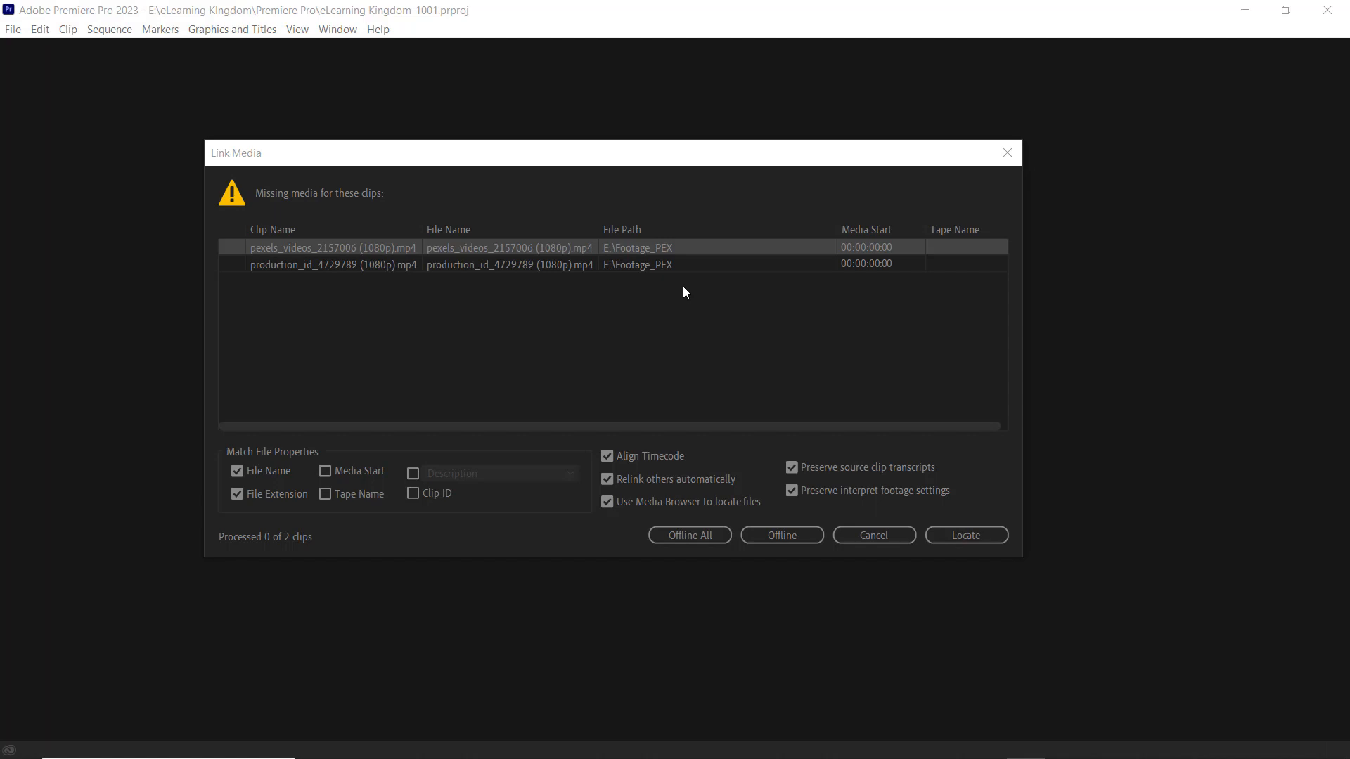
# Dismiss the missing-media dialog for both clips and open the project without relinking them.
pyautogui.click(356, 259)
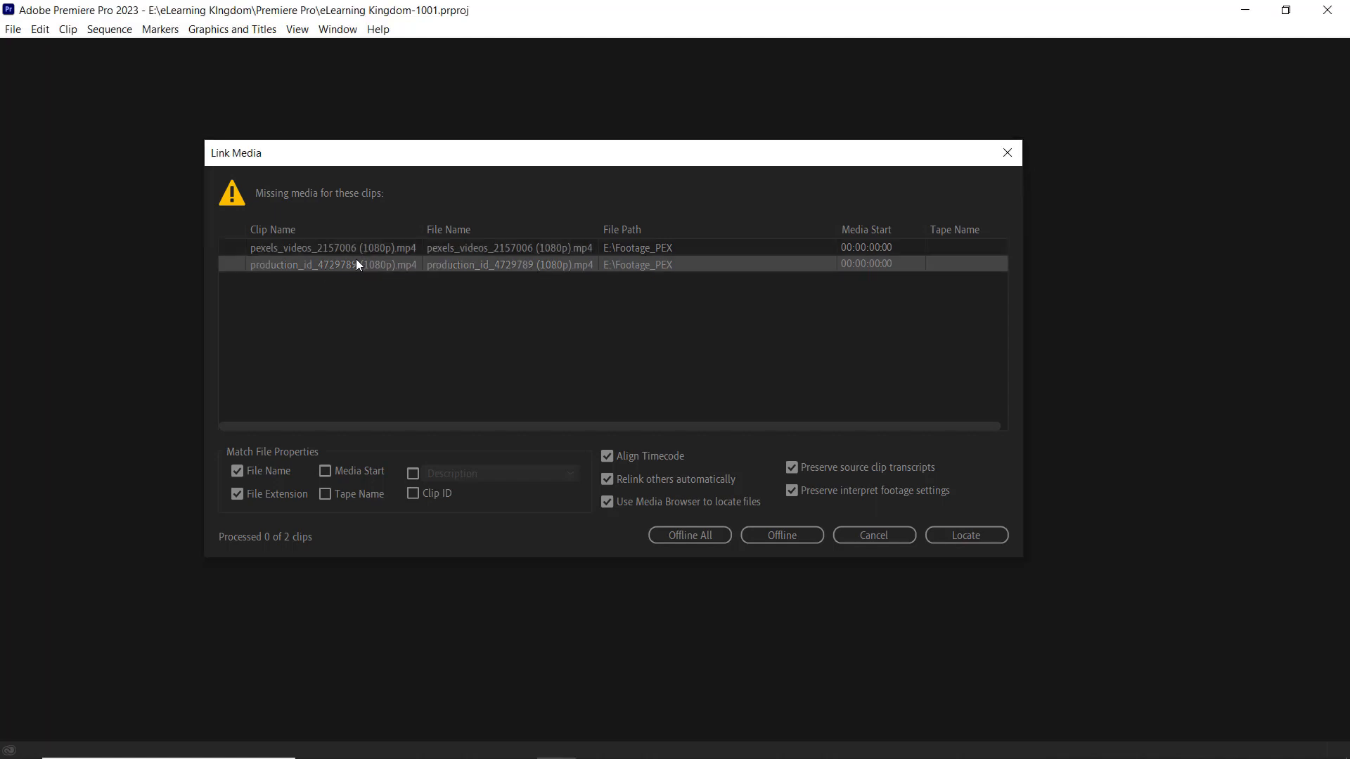
pyautogui.click(394, 247)
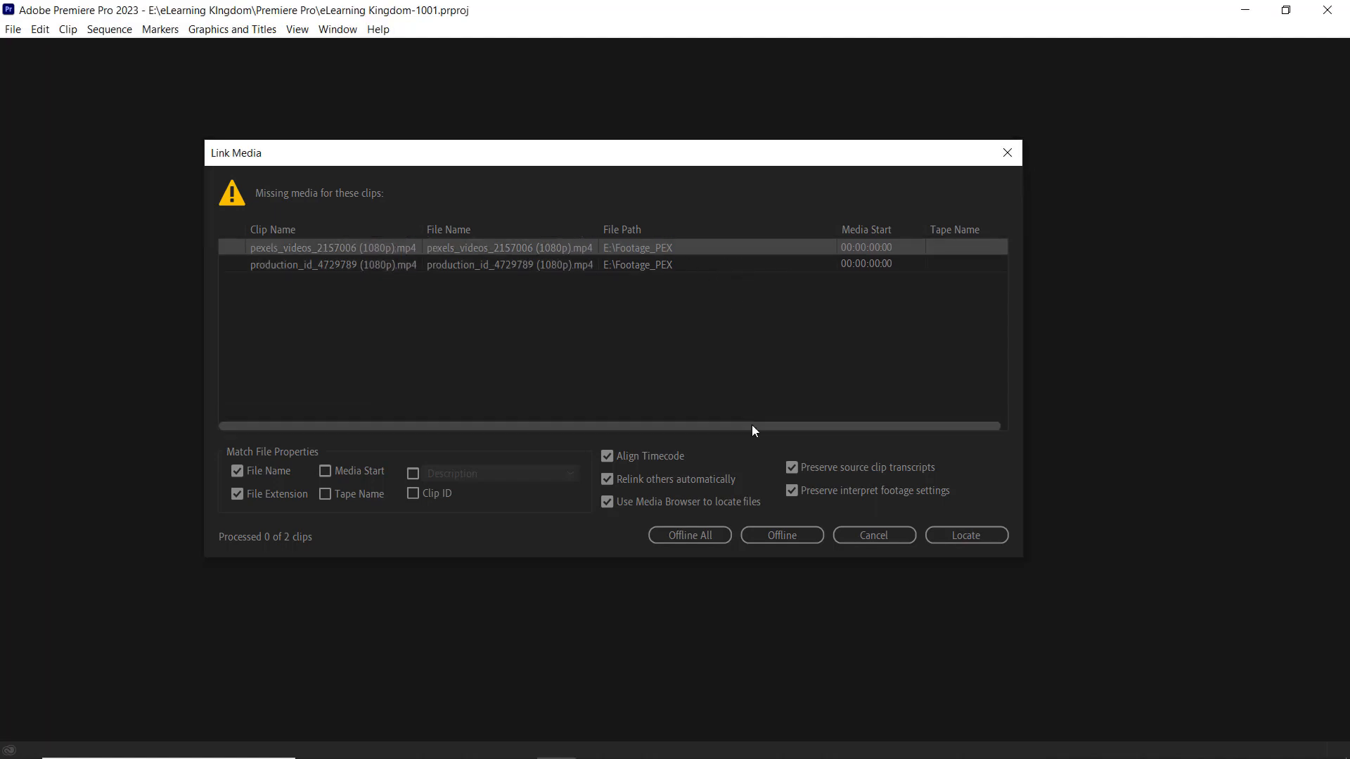
pyautogui.click(881, 539)
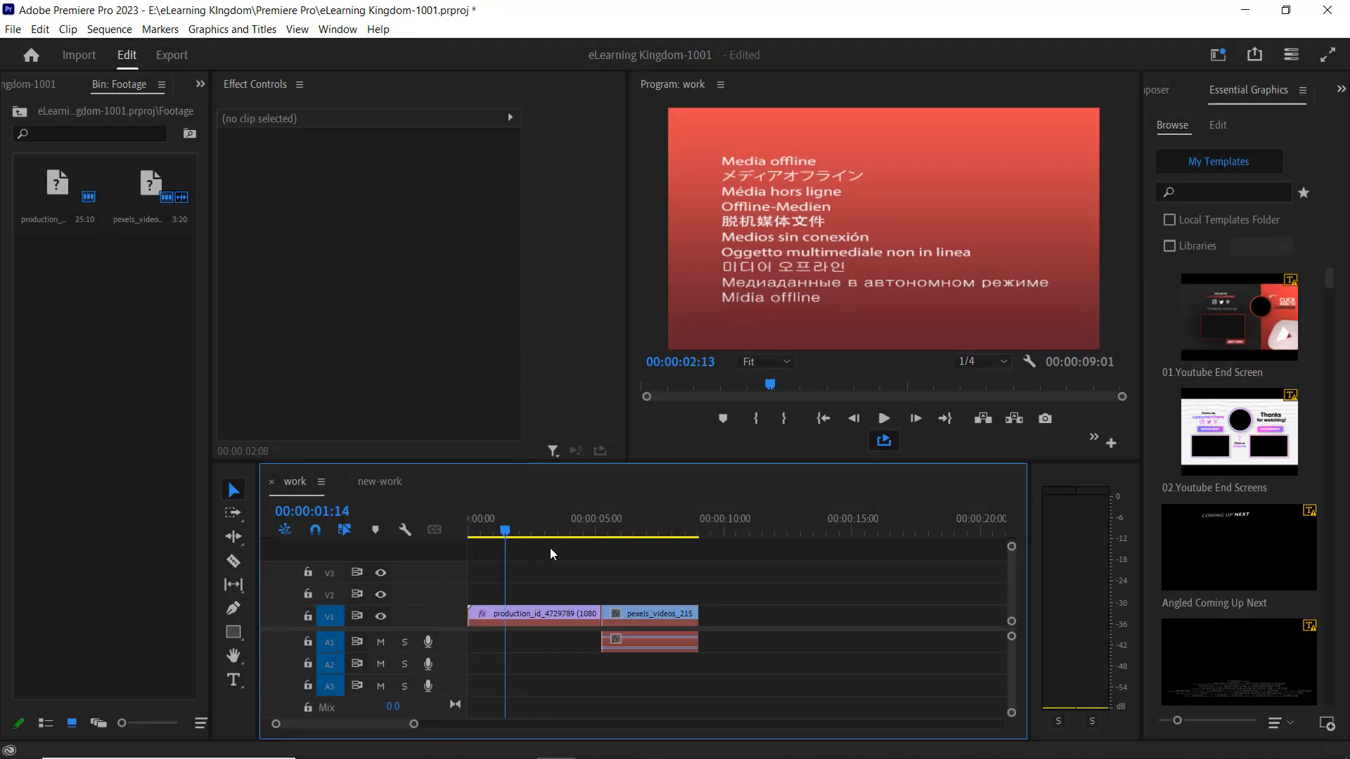
pyautogui.moveTo(550, 547)
pyautogui.mouseDown()
pyautogui.moveTo(660, 559)
pyautogui.moveTo(521, 570)
pyautogui.moveTo(521, 543)
pyautogui.moveTo(545, 540)
pyautogui.moveTo(627, 562)
pyautogui.moveTo(568, 555)
pyautogui.moveTo(546, 535)
pyautogui.mouseUp()
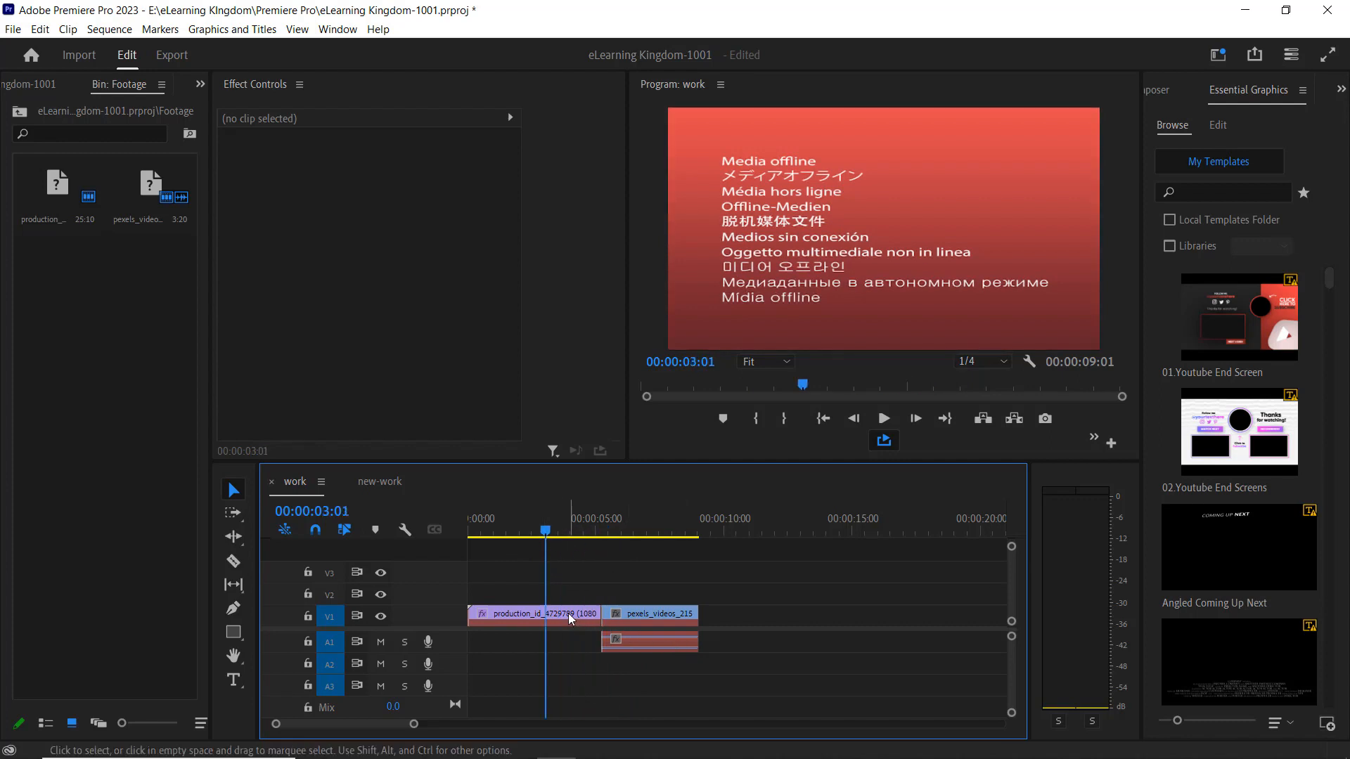
pyautogui.click(568, 613)
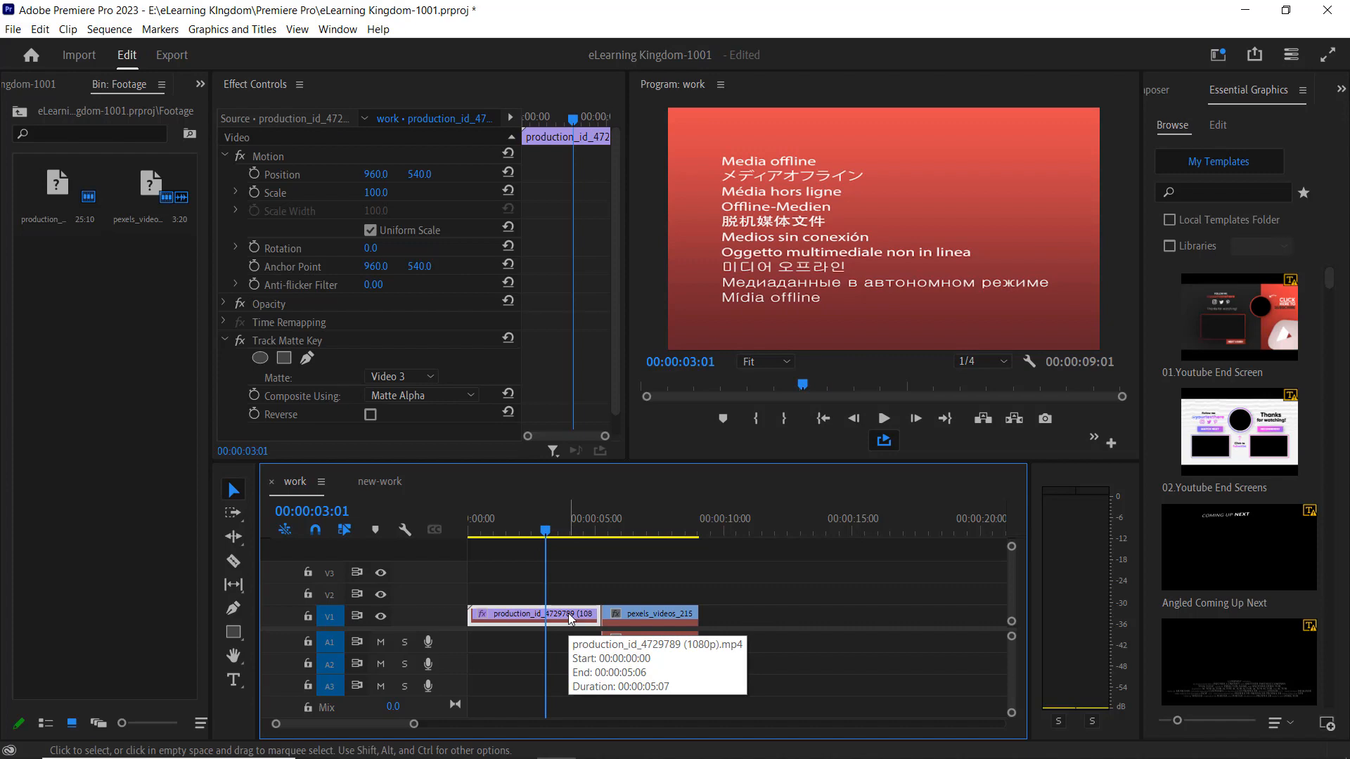
pyautogui.rightClick(571, 619)
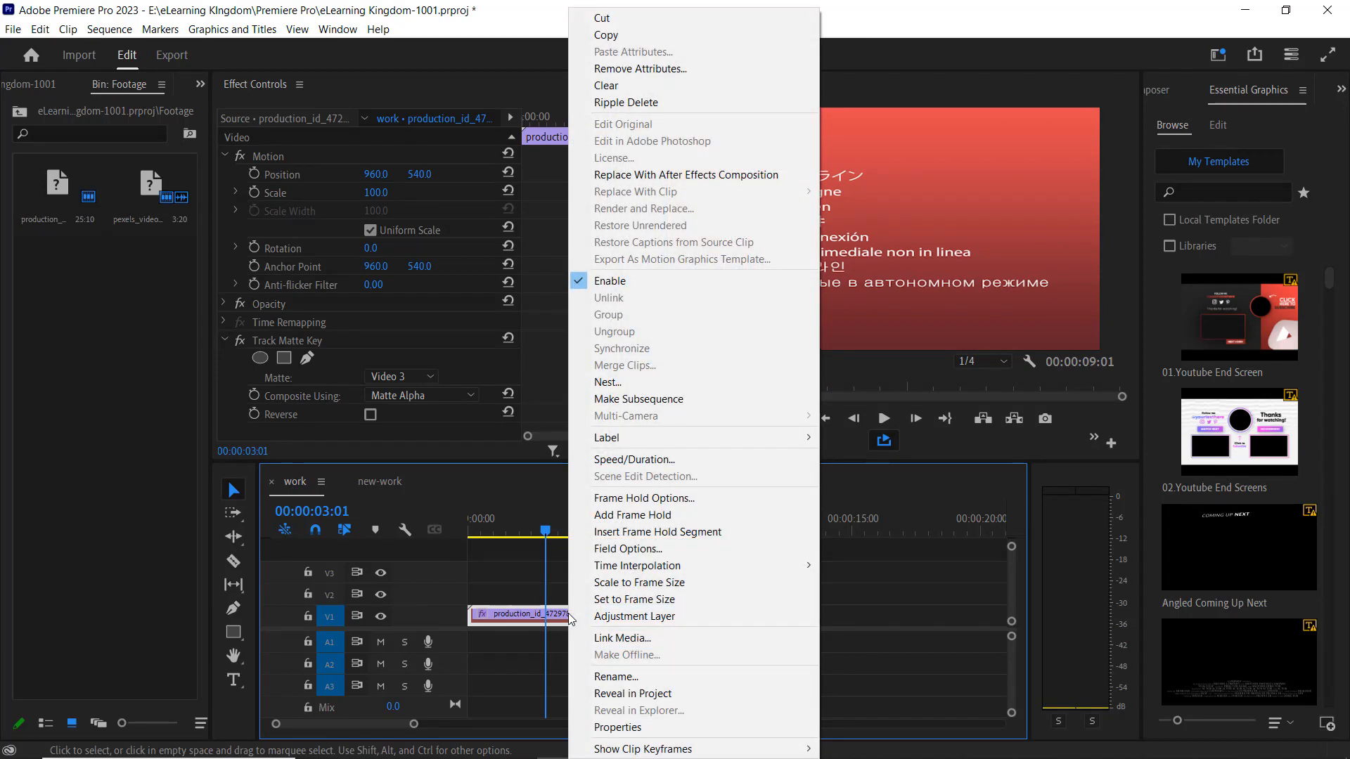
pyautogui.click(626, 638)
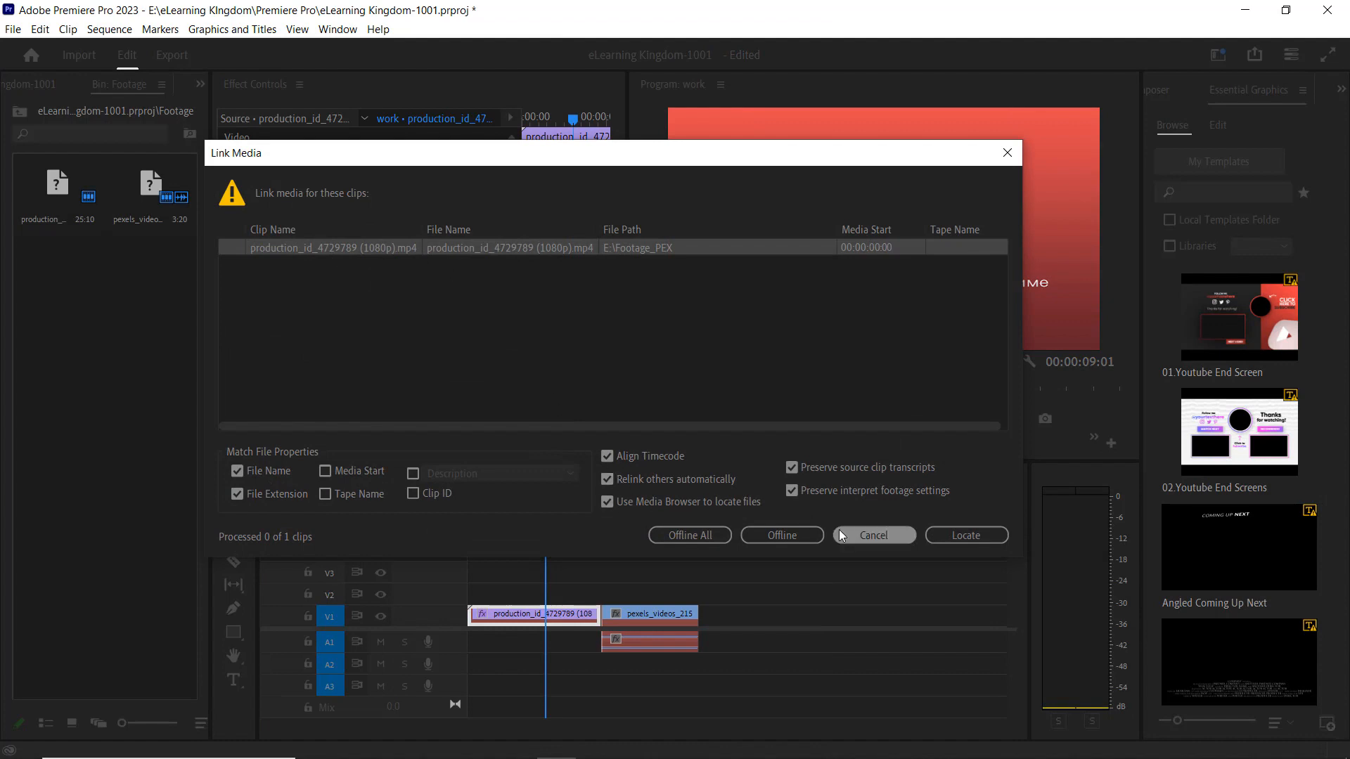
pyautogui.click(966, 534)
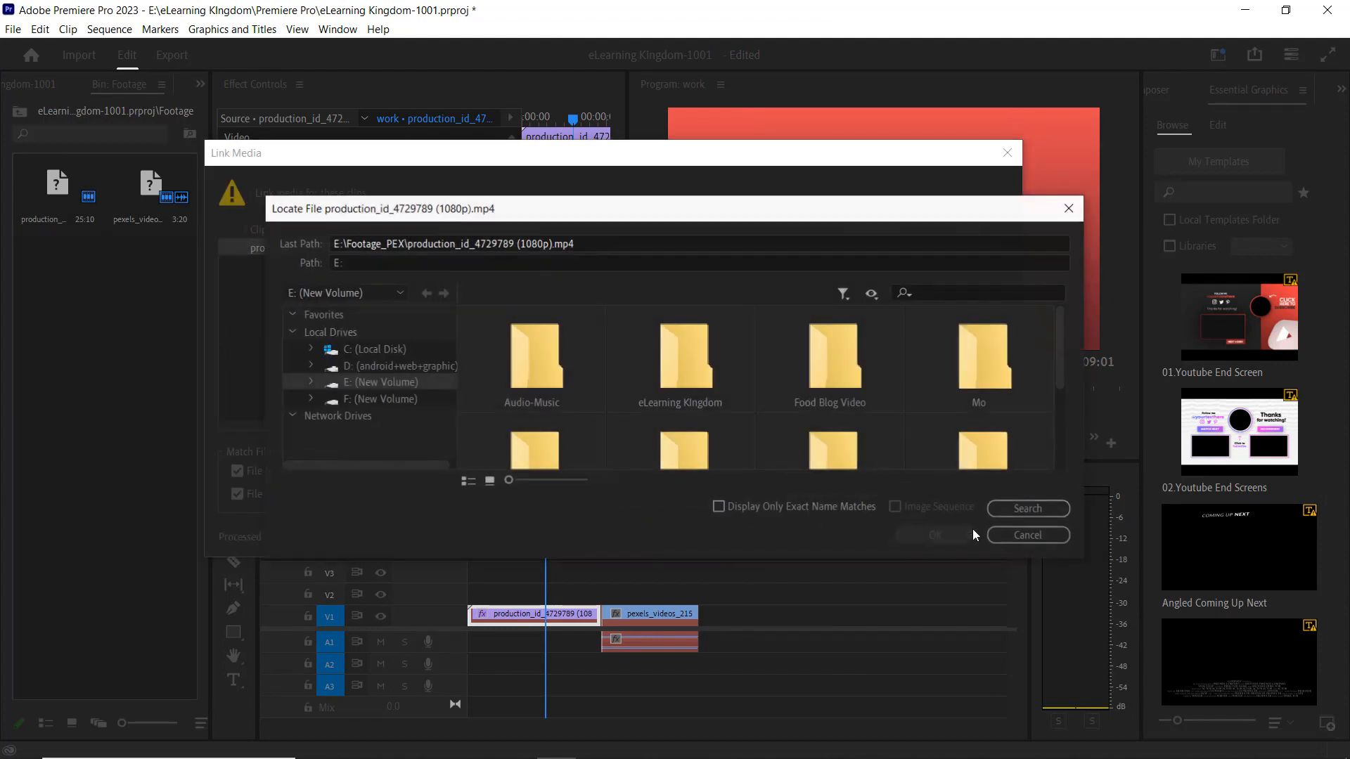
pyautogui.click(1042, 511)
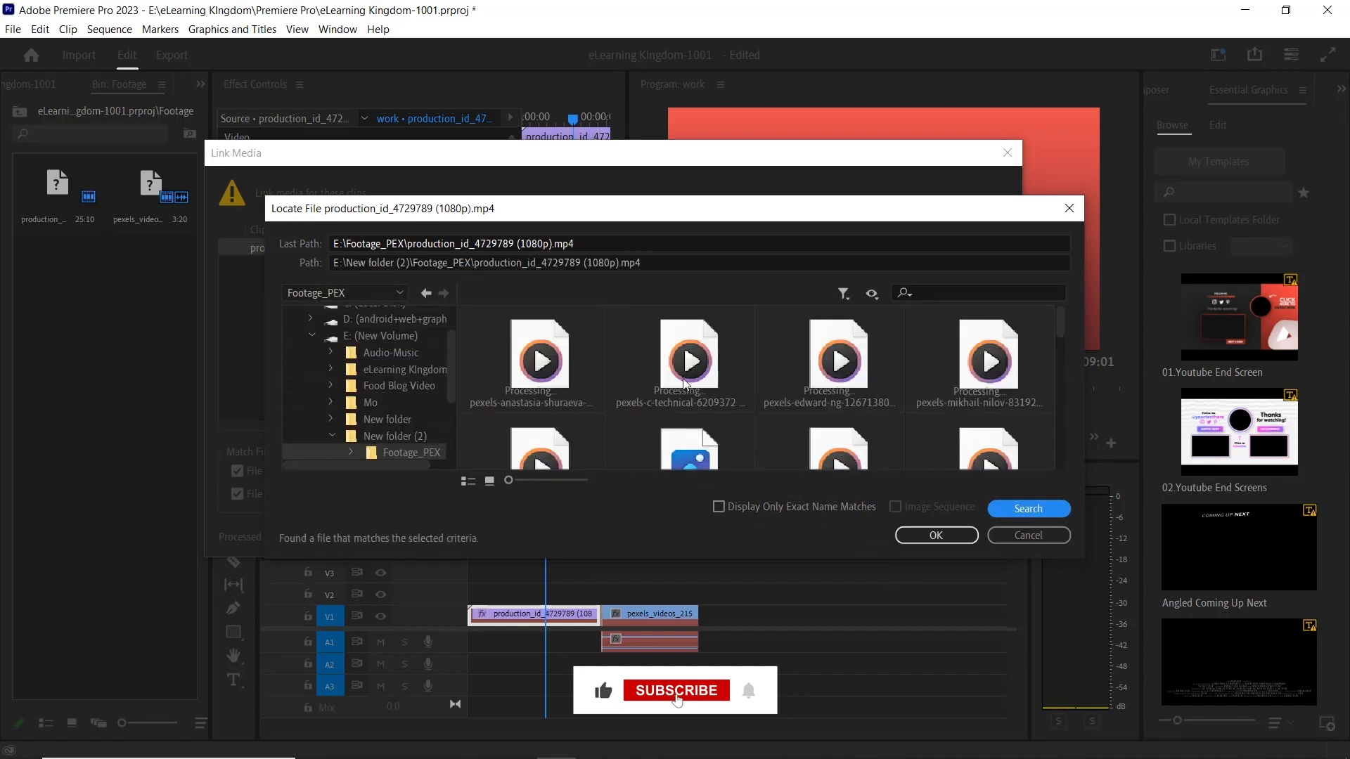
pyautogui.click(935, 536)
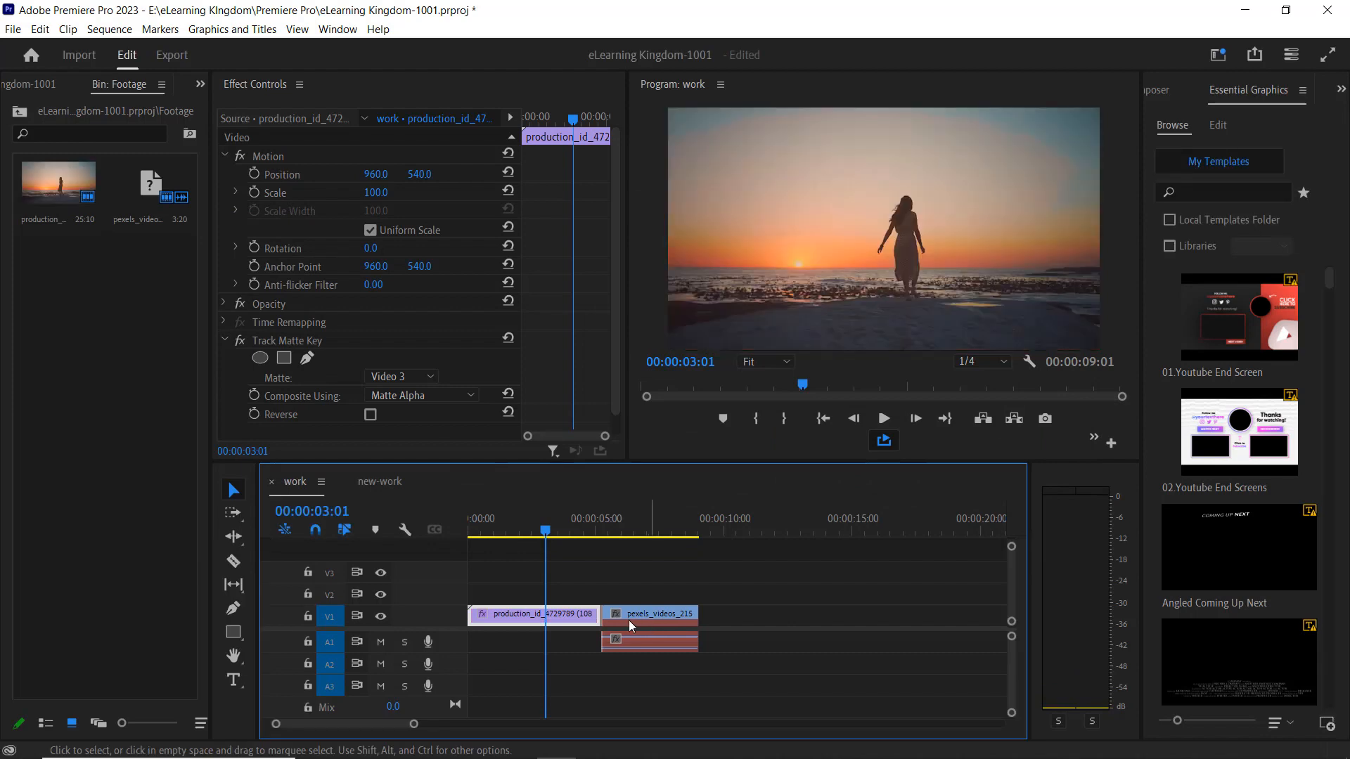
pyautogui.moveTo(505, 535); pyautogui.dragTo(541, 535)
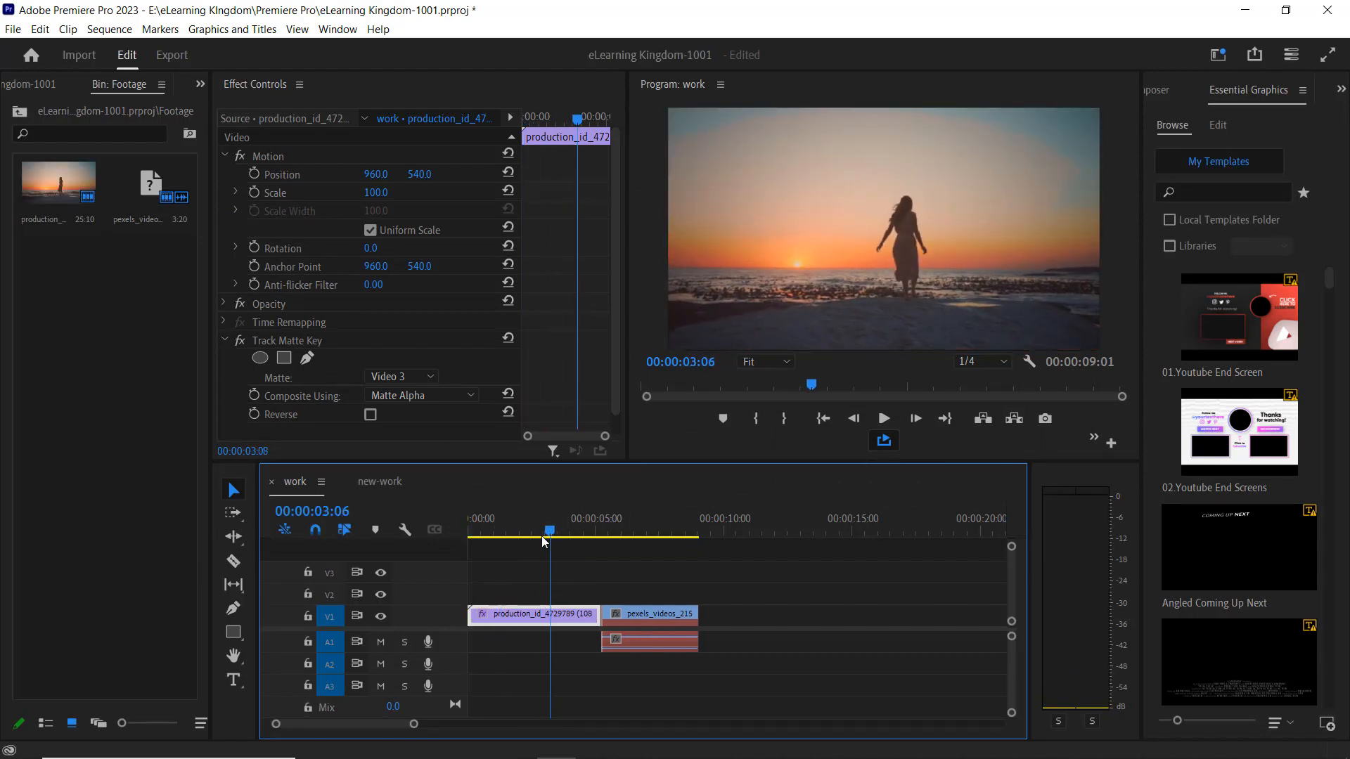
pyautogui.click(663, 613)
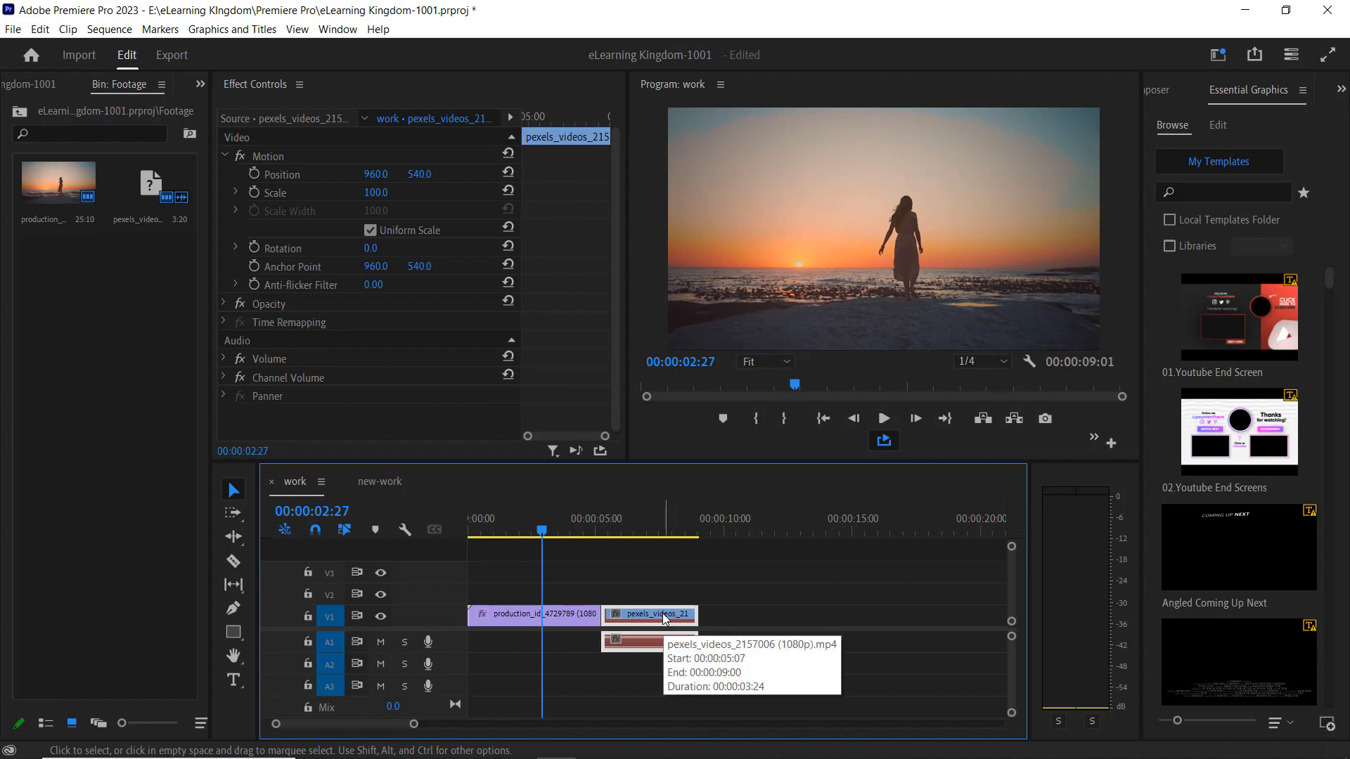
pyautogui.rightClick(664, 618)
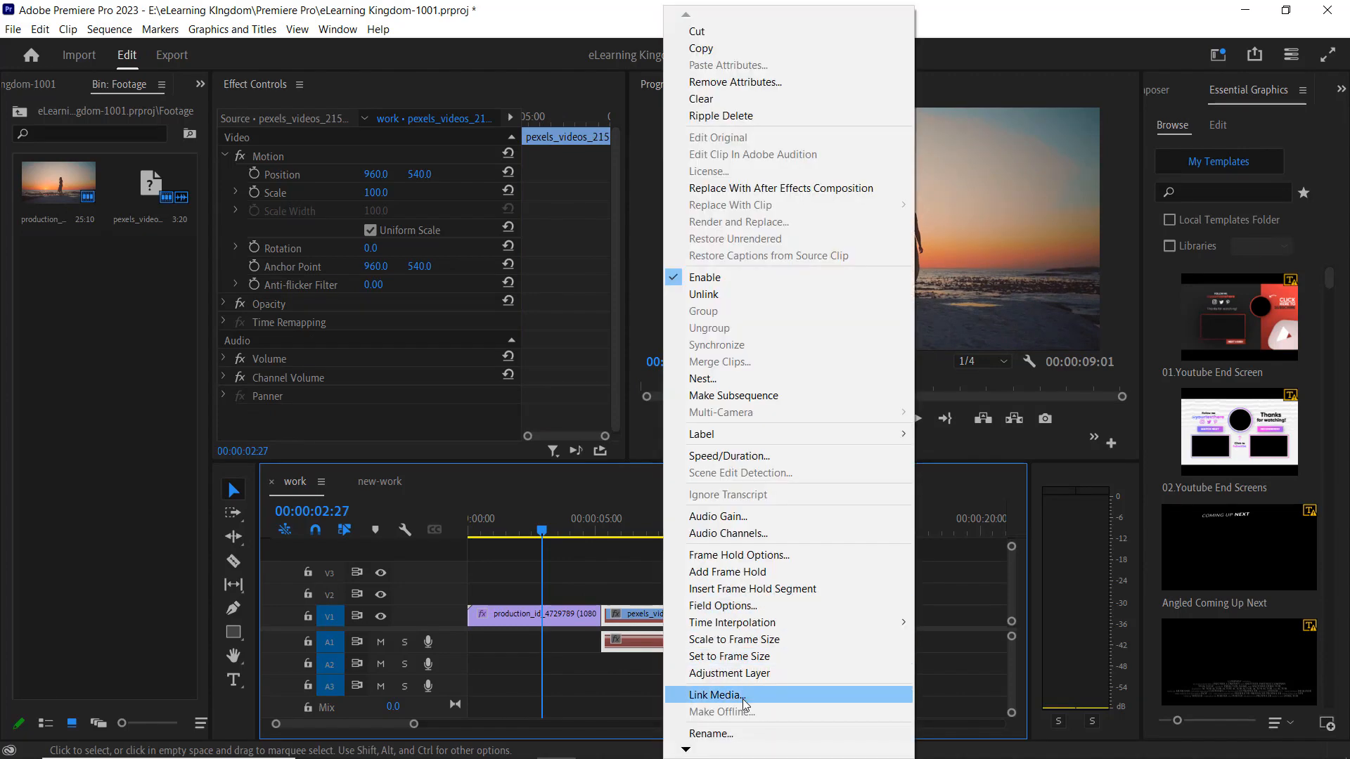
pyautogui.click(746, 695)
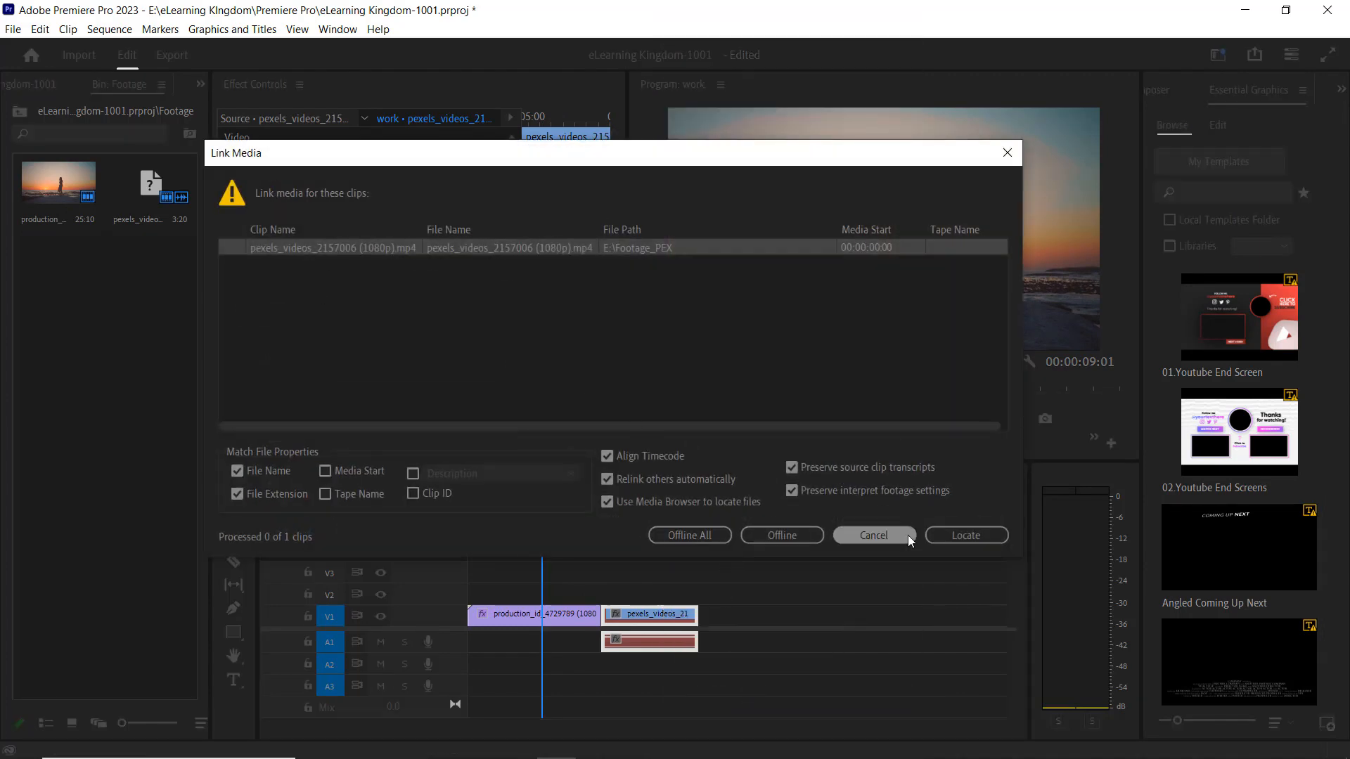
pyautogui.click(973, 536)
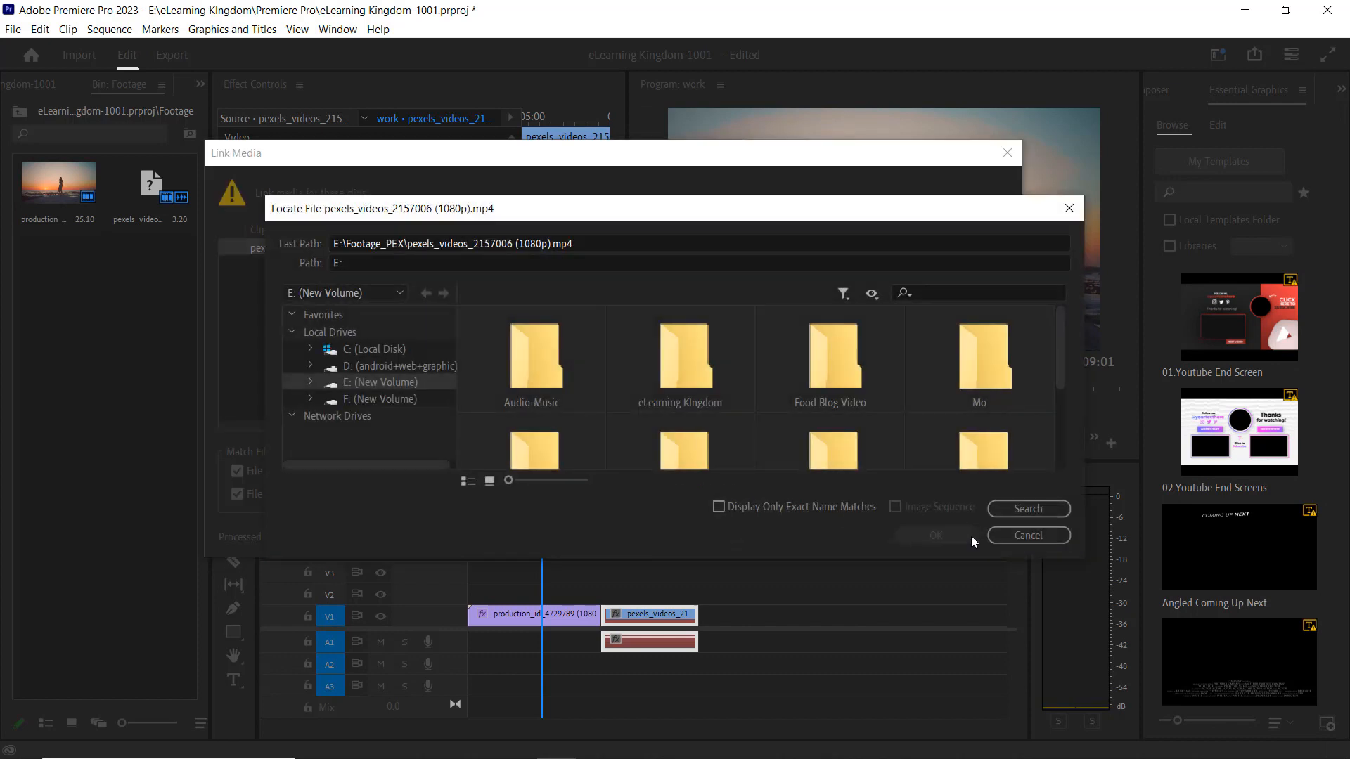
pyautogui.click(1028, 509)
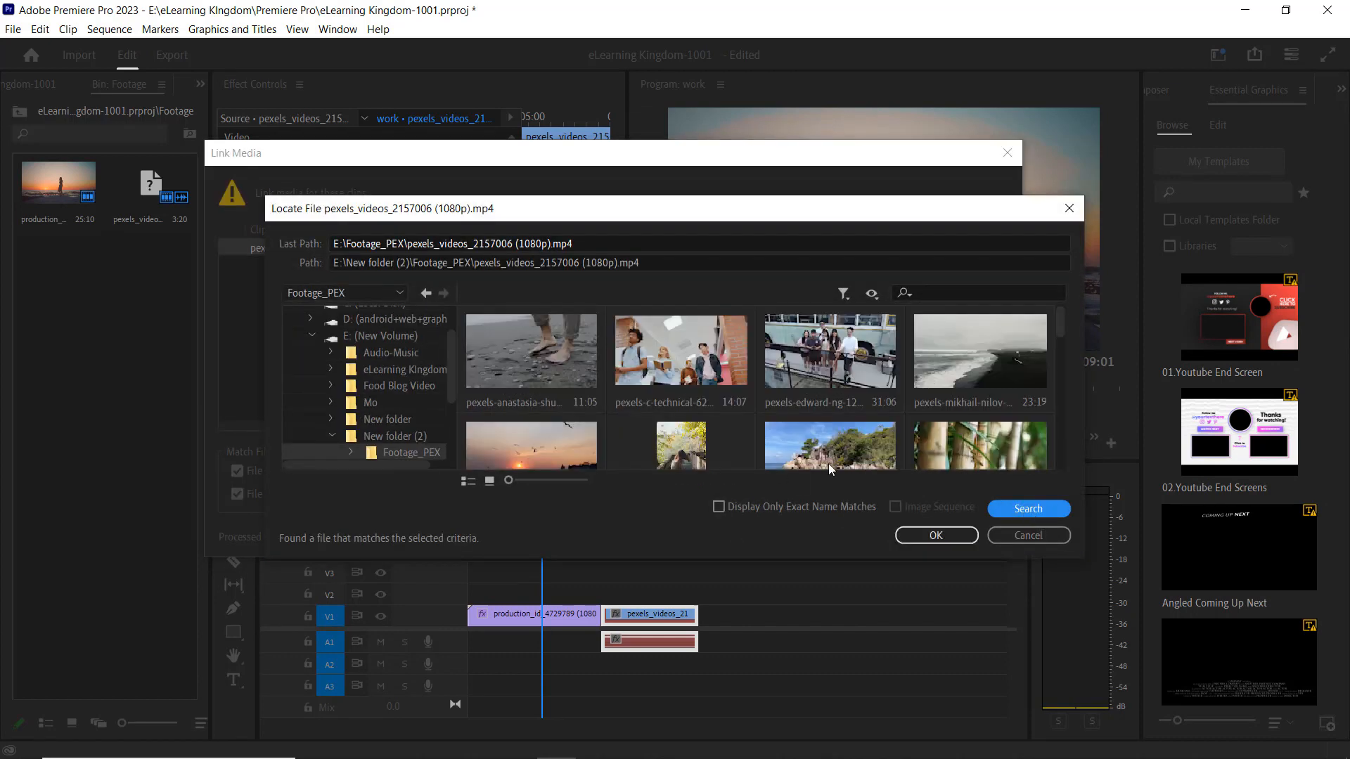
pyautogui.click(935, 535)
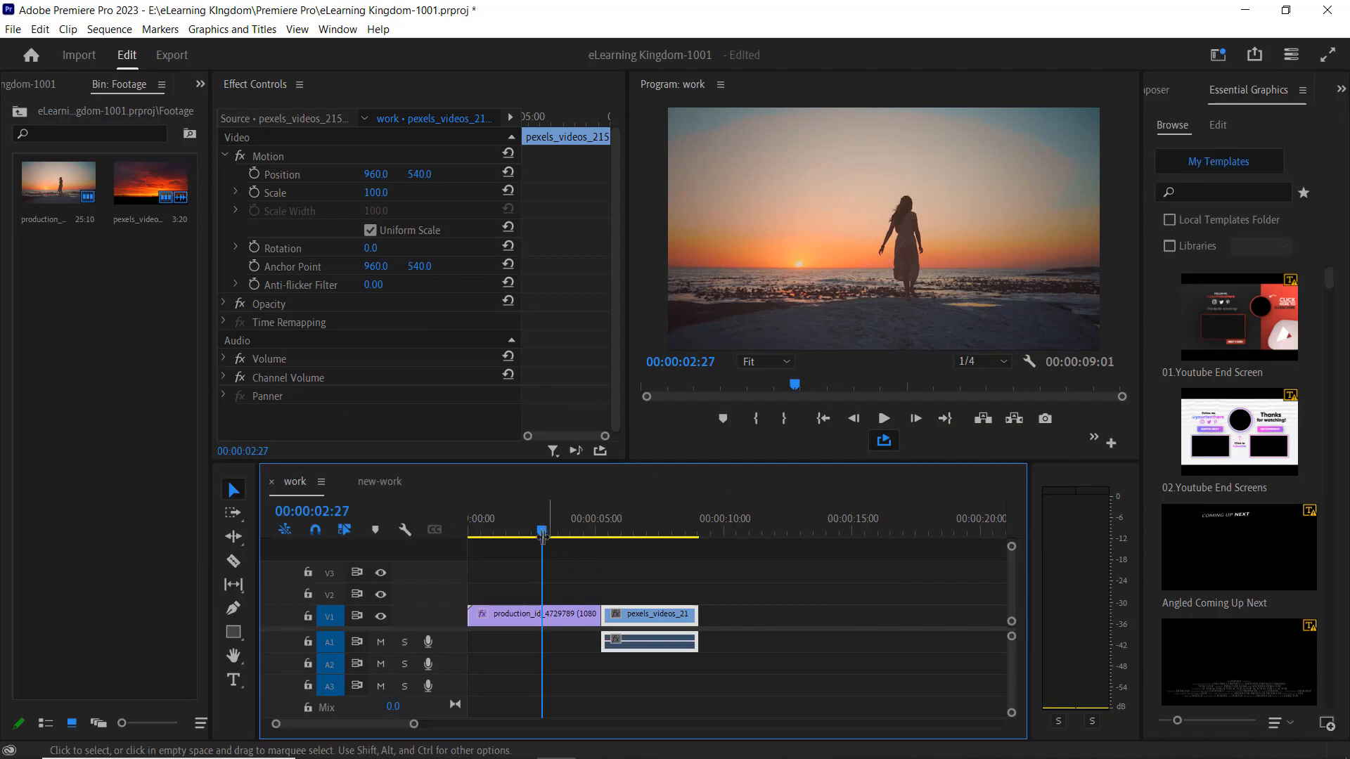
# Scrub through the work sequence to review the relinked footage.
pyautogui.click(681, 550)
pyautogui.moveTo(680, 551); pyautogui.dragTo(555, 578)
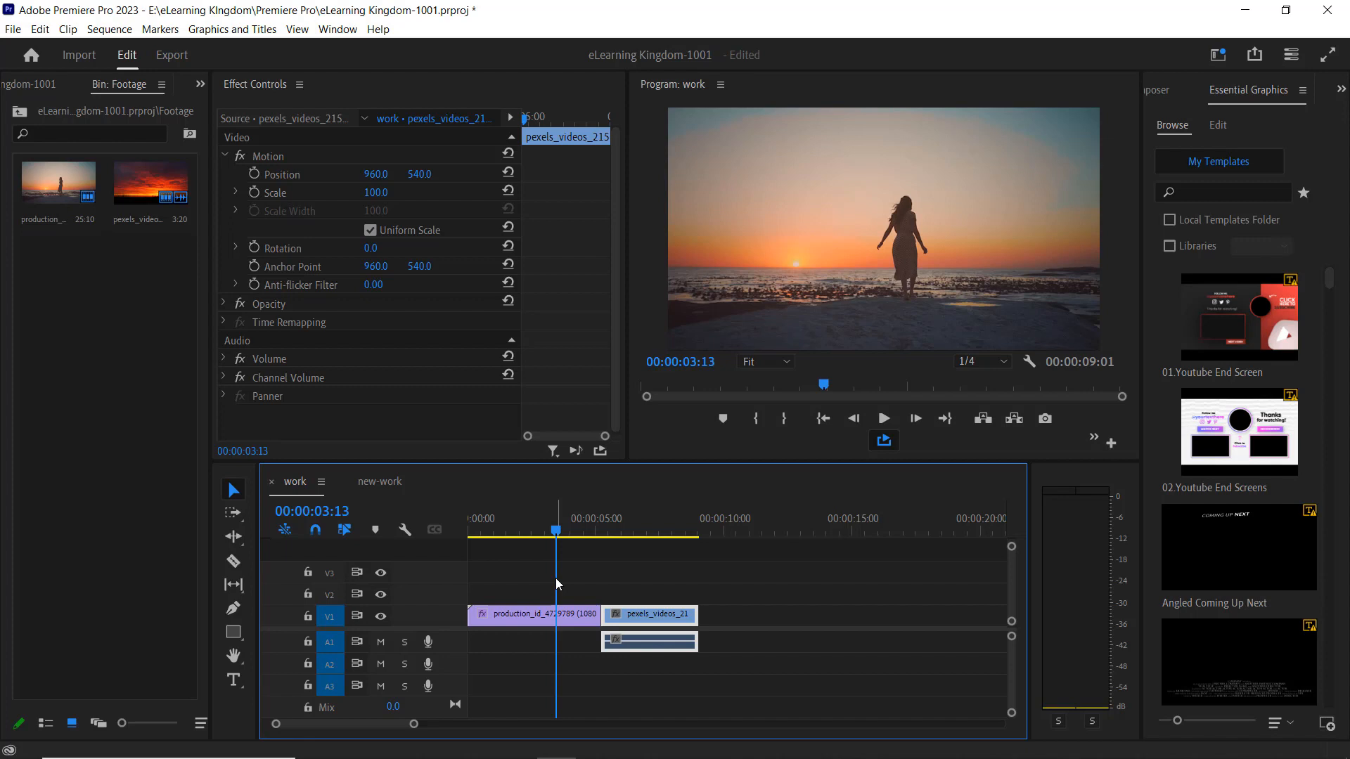
pyautogui.click(506, 537)
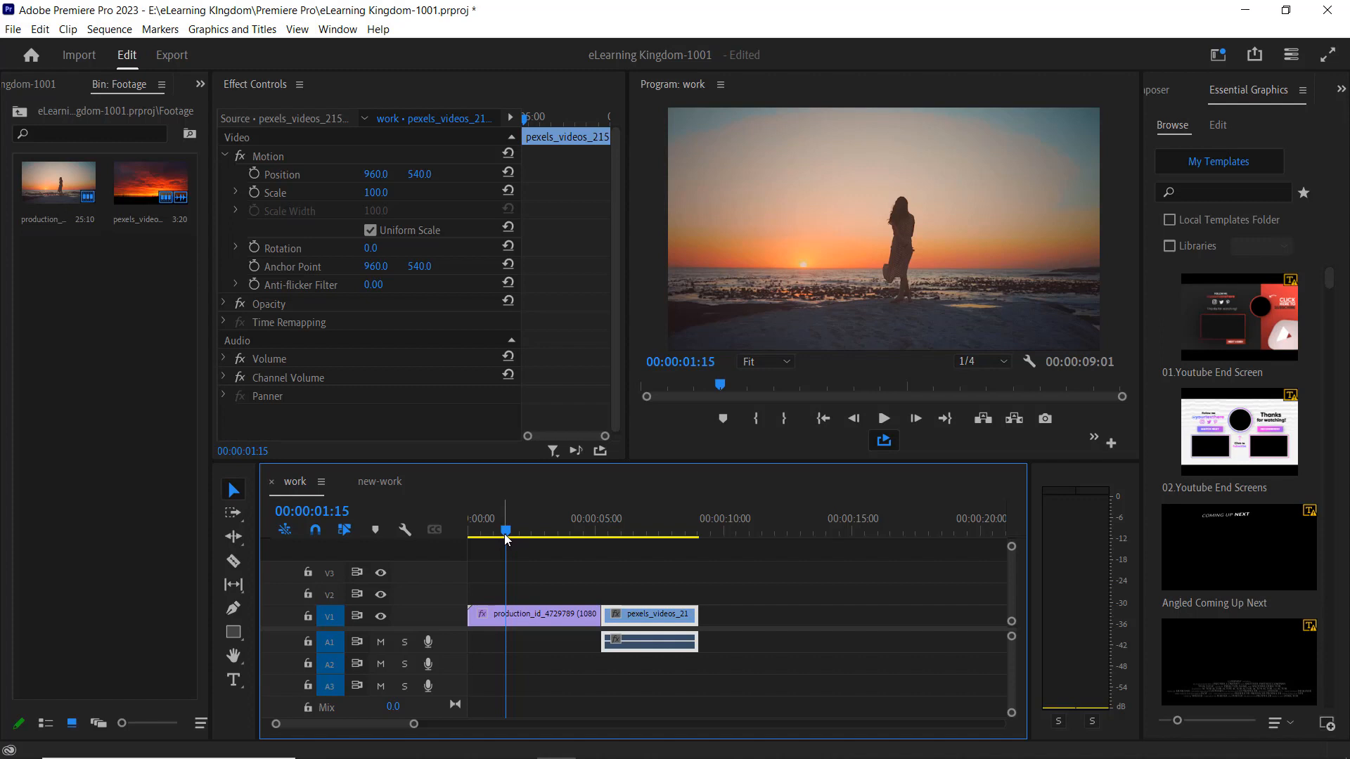
pyautogui.moveTo(506, 536)
pyautogui.mouseDown()
pyautogui.moveTo(572, 536)
pyautogui.moveTo(525, 533)
pyautogui.mouseUp()
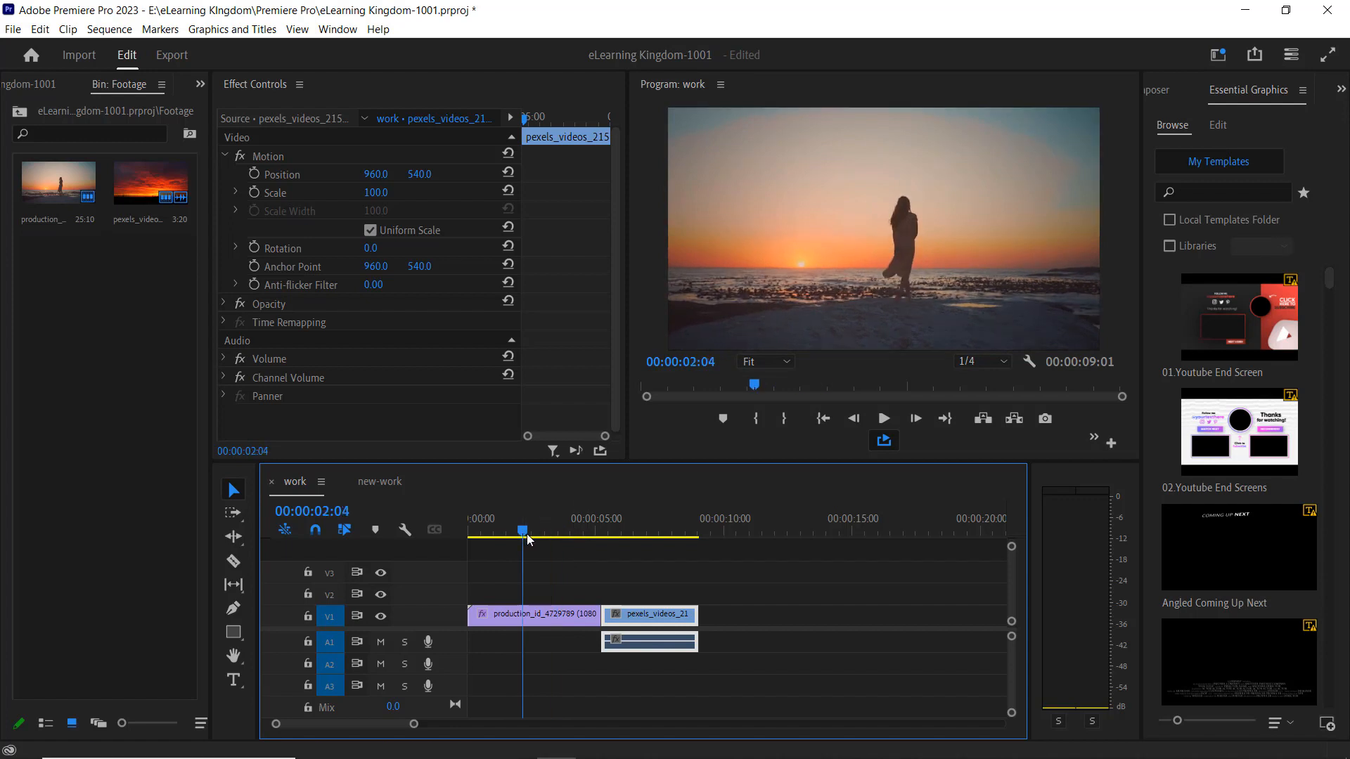
pyautogui.moveTo(526, 534); pyautogui.dragTo(566, 538)
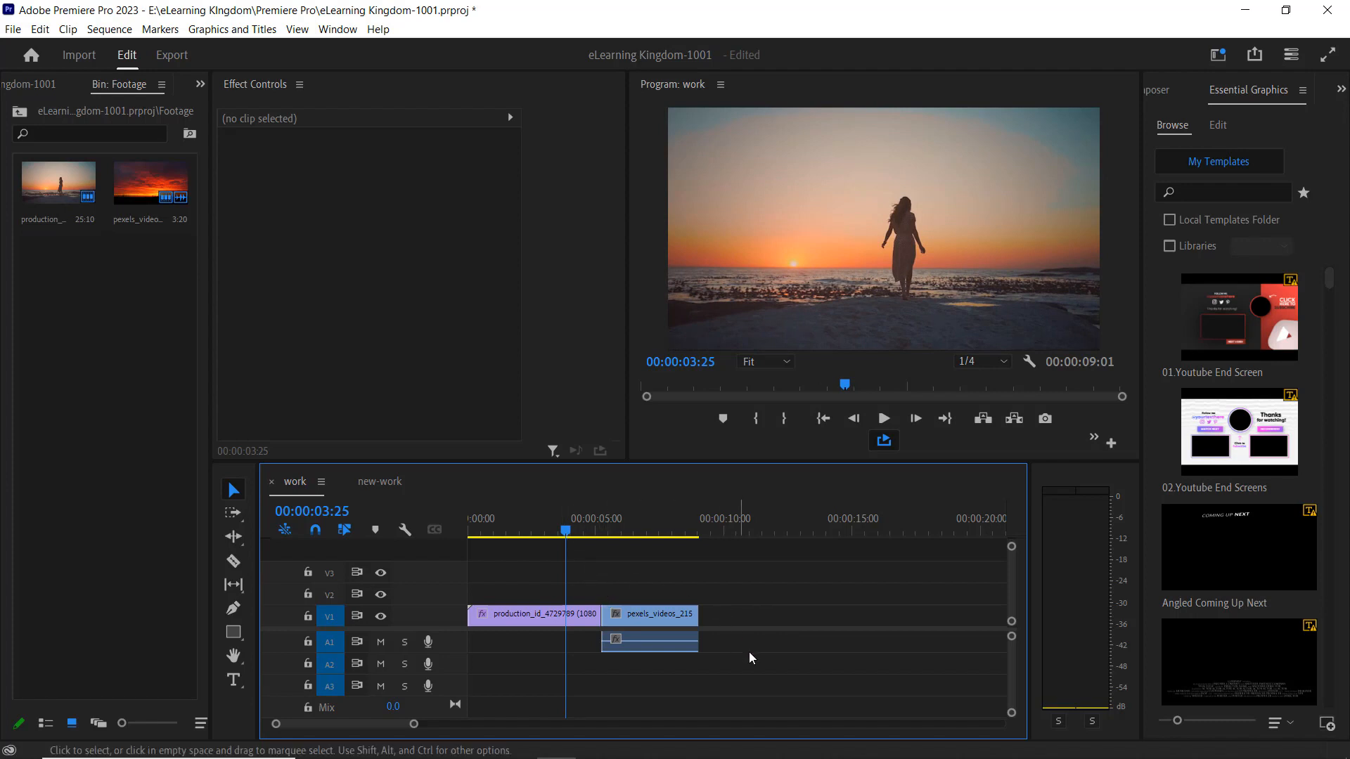
pyautogui.moveTo(749, 652); pyautogui.dragTo(547, 581)
pyautogui.click(668, 578)
pyautogui.click(13, 31)
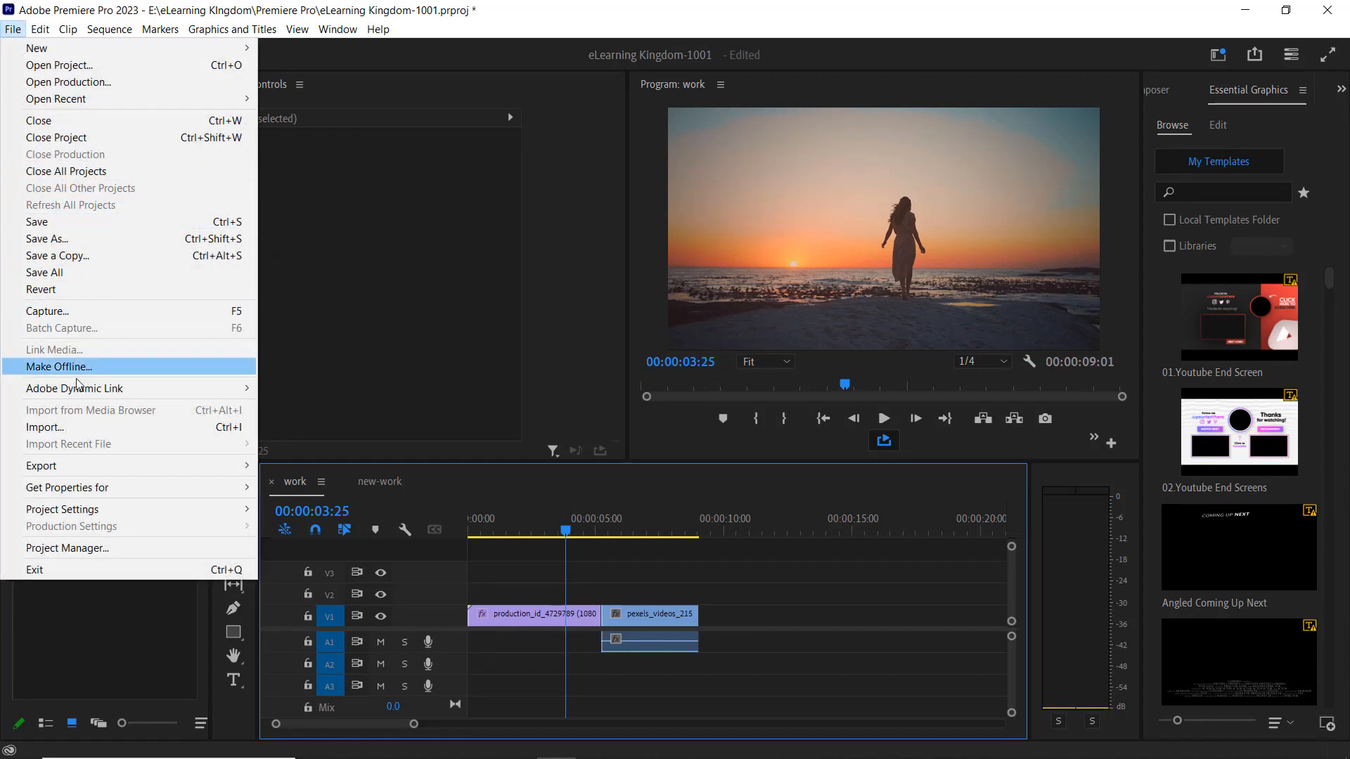
pyautogui.click(93, 550)
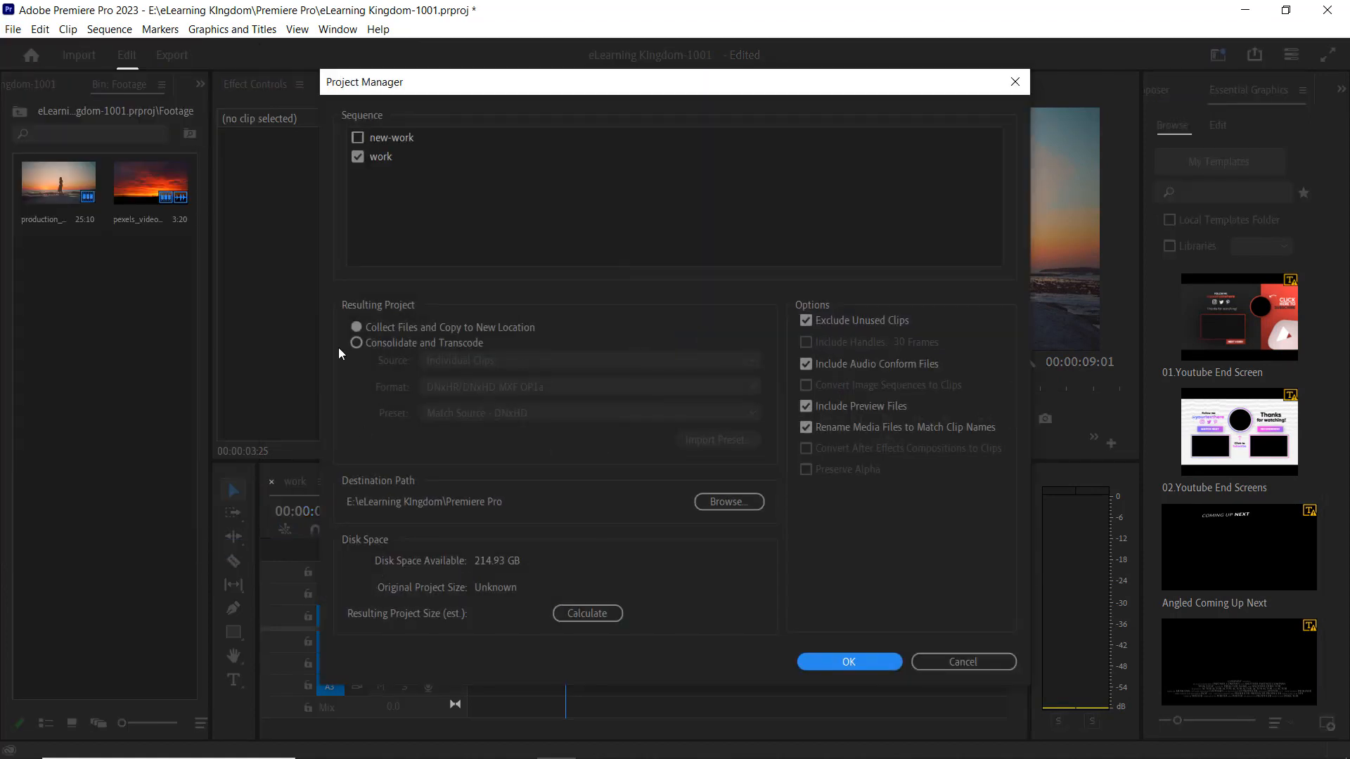
pyautogui.moveTo(399, 84); pyautogui.dragTo(490, 53)
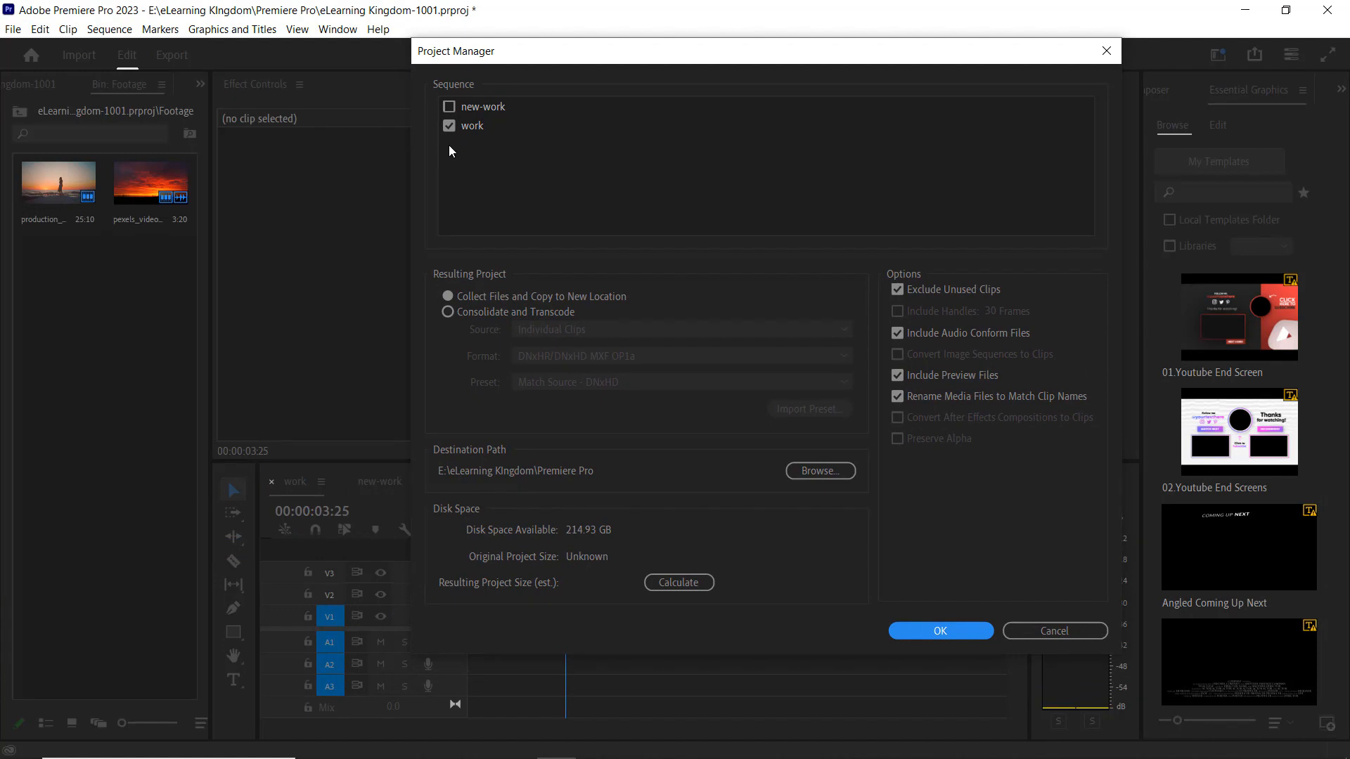
pyautogui.click(450, 107)
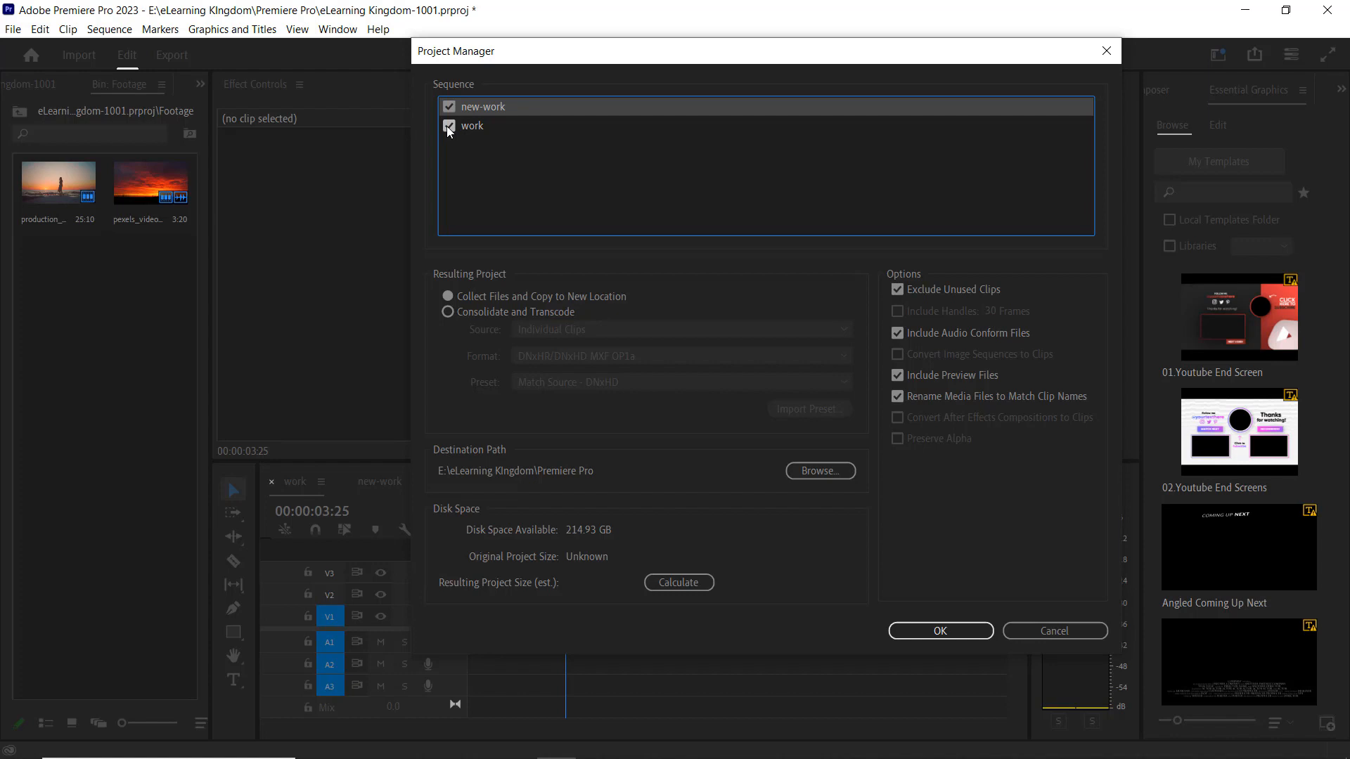
pyautogui.click(449, 126)
pyautogui.click(1074, 636)
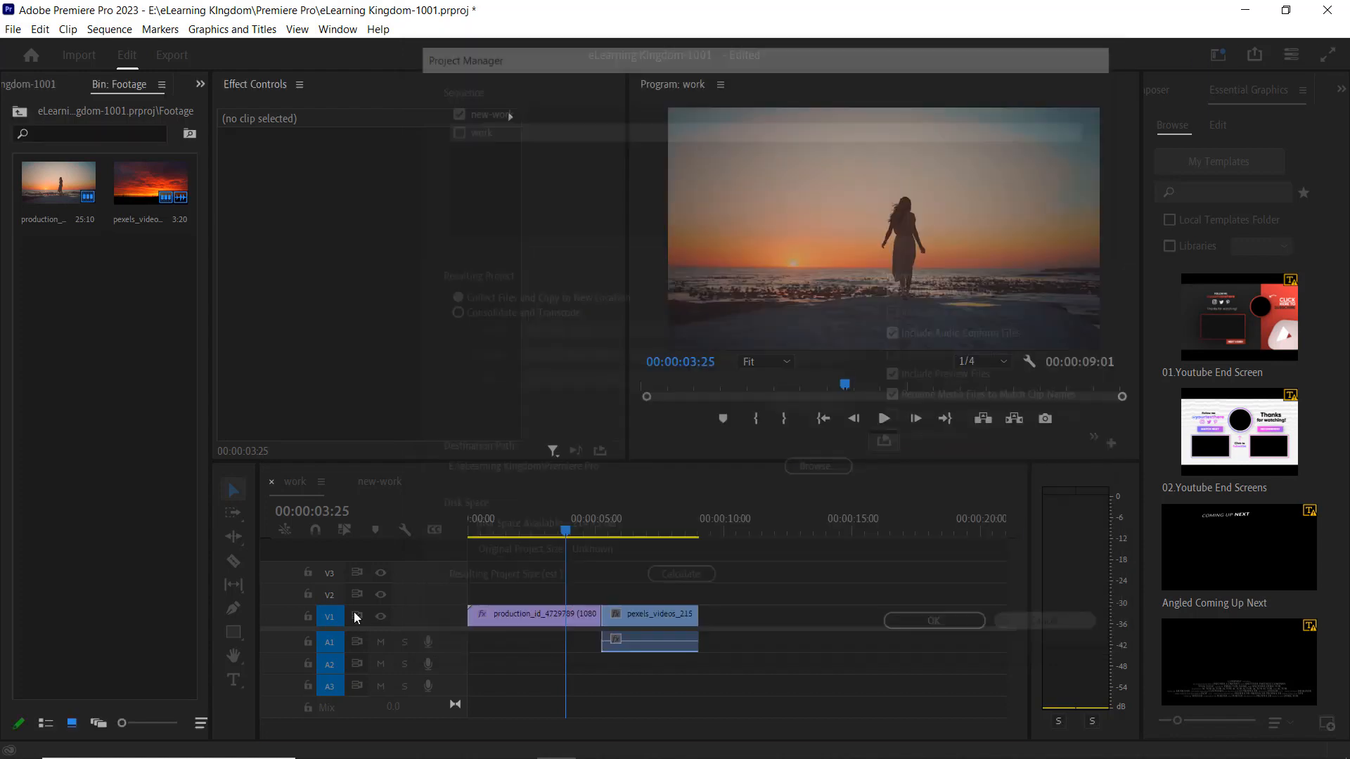
# Compare the timeline contents of the new-work and work sequences, ending on the work sequence.
pyautogui.click(377, 481)
pyautogui.click(300, 491)
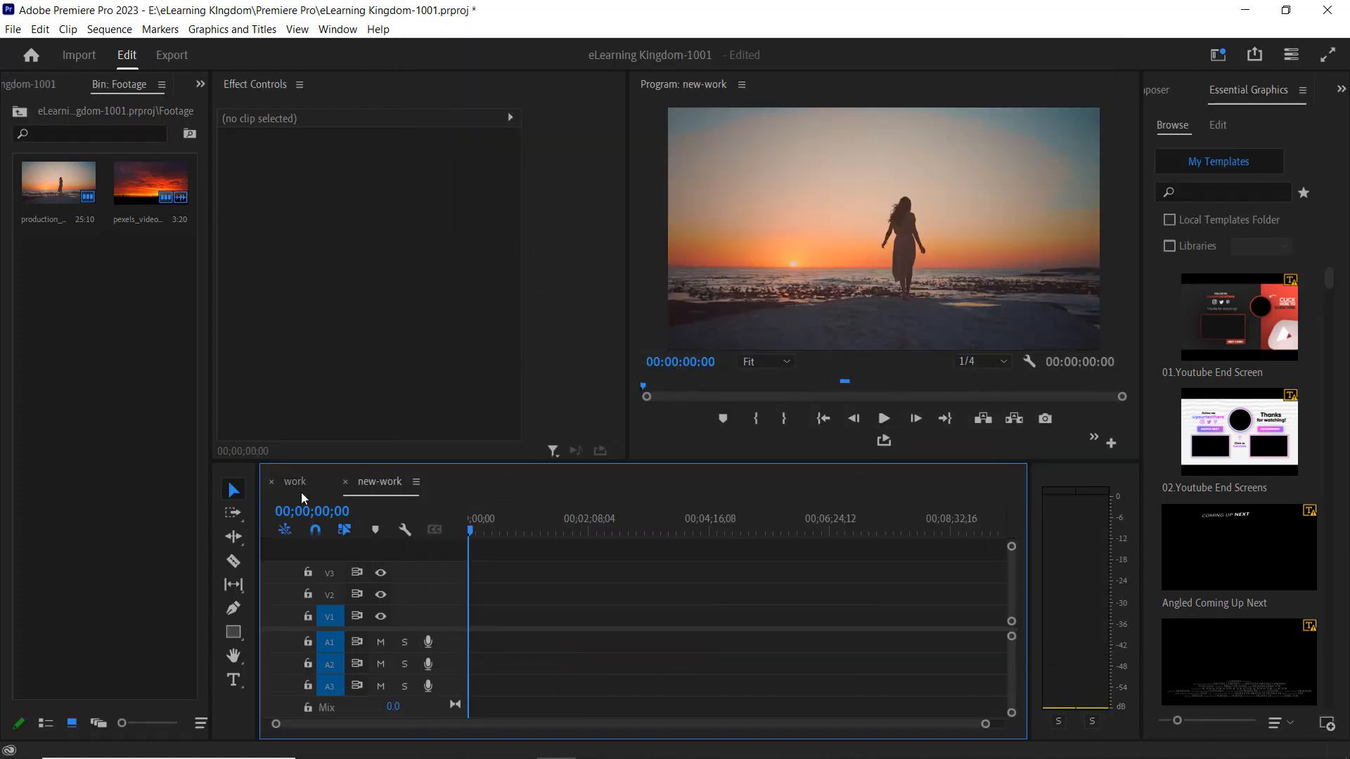
pyautogui.moveTo(815, 680); pyautogui.dragTo(470, 583)
pyautogui.moveTo(567, 533); pyautogui.dragTo(619, 547)
pyautogui.click(369, 482)
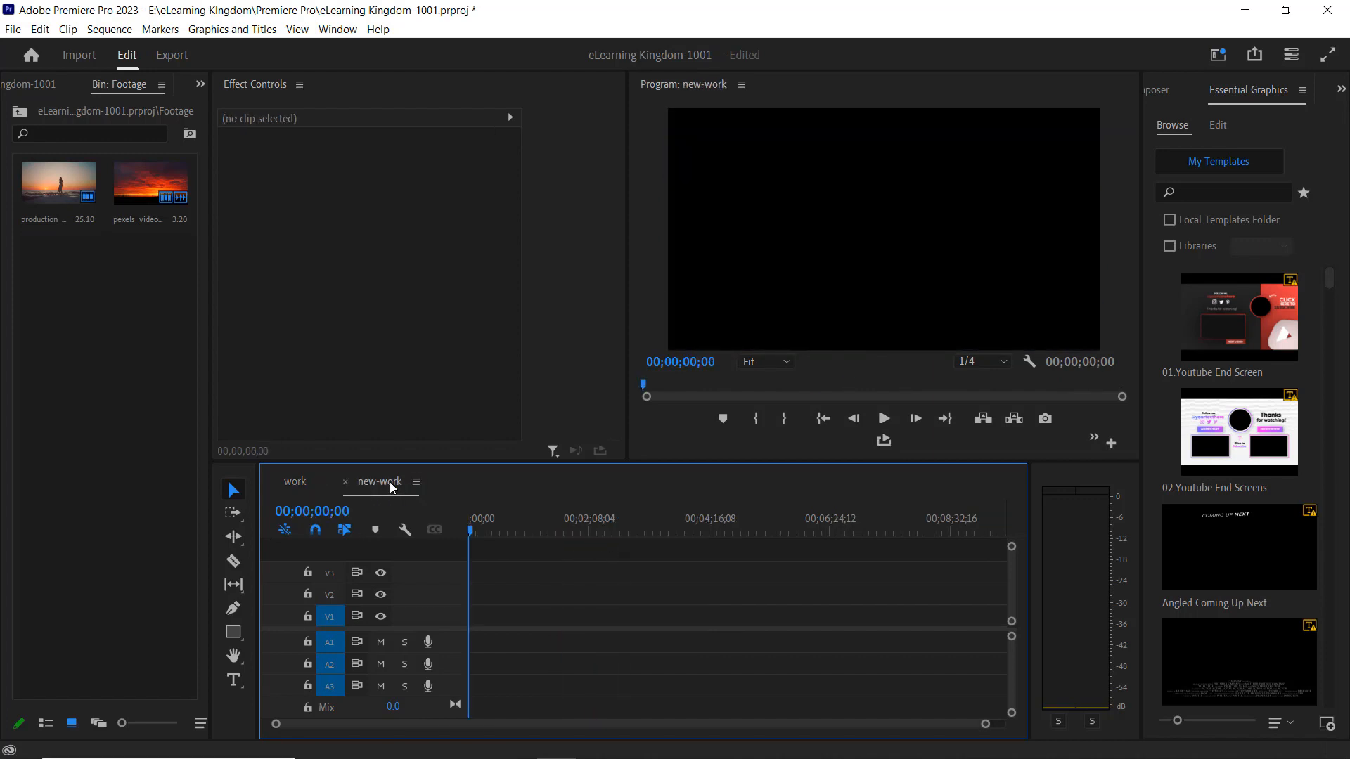
pyautogui.click(311, 483)
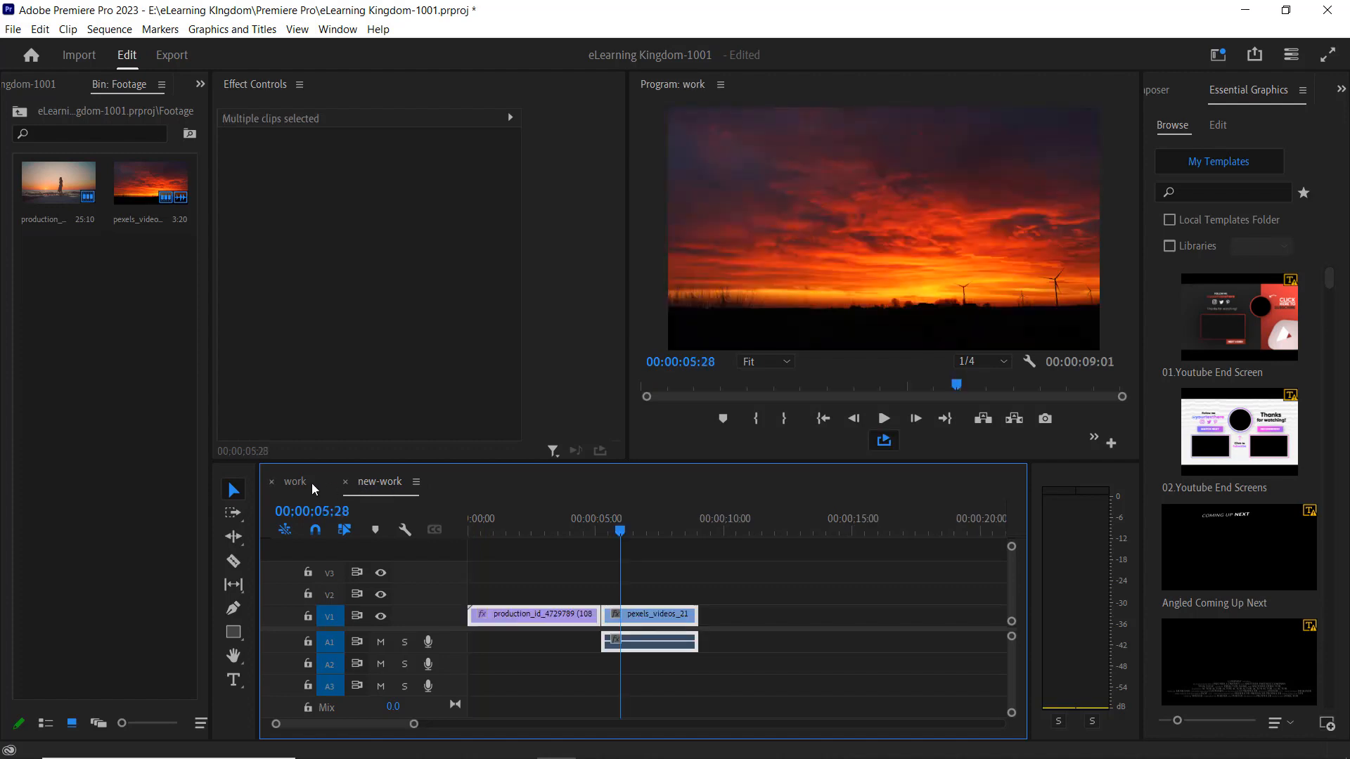
pyautogui.click(377, 483)
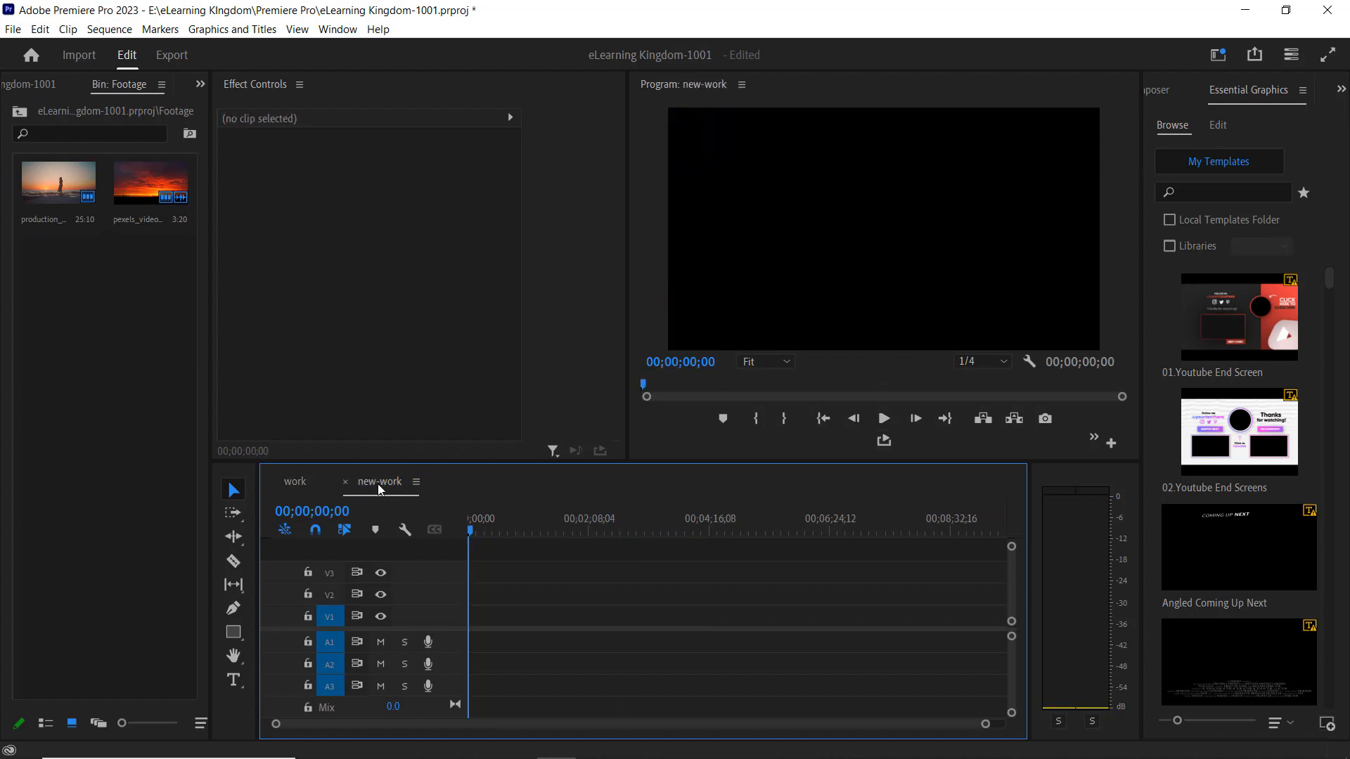
pyautogui.click(296, 484)
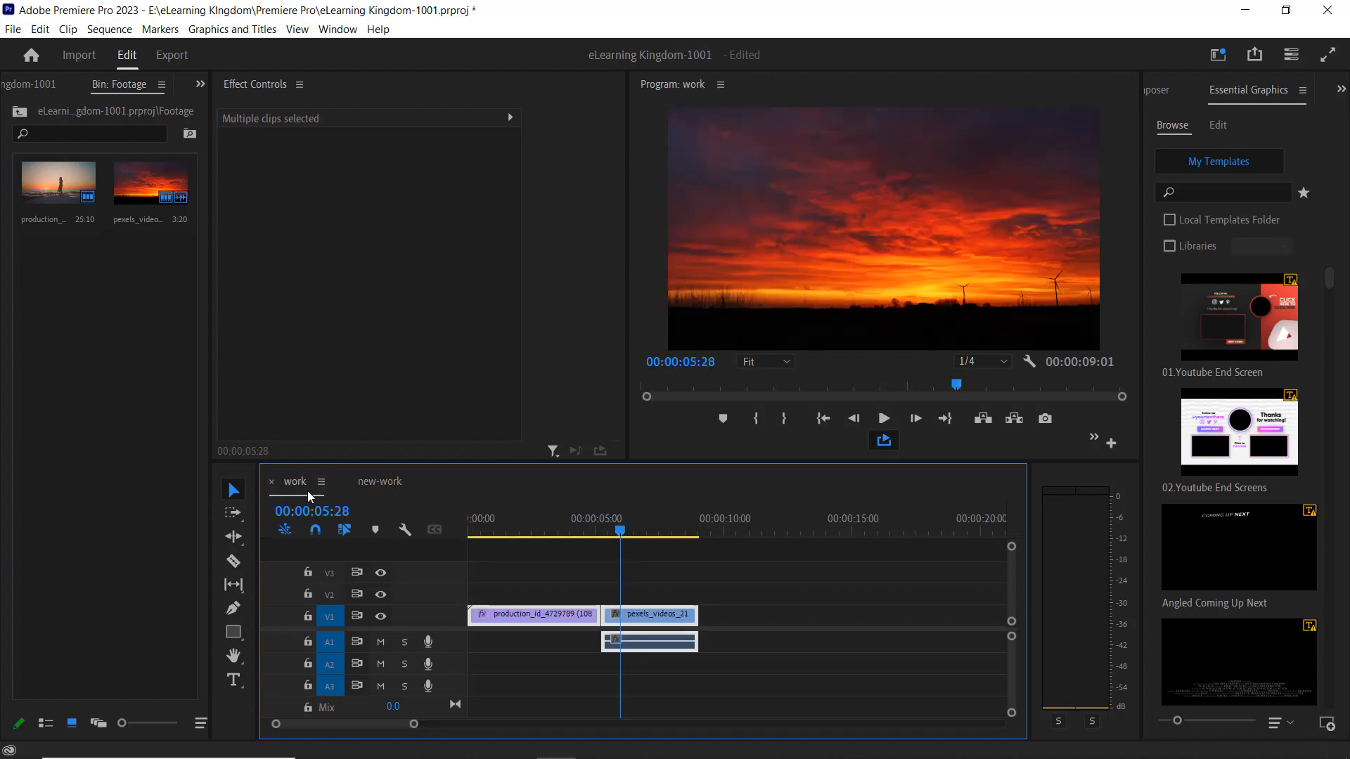
# Open the Project Manager and include only the work sequence.
pyautogui.click(13, 29)
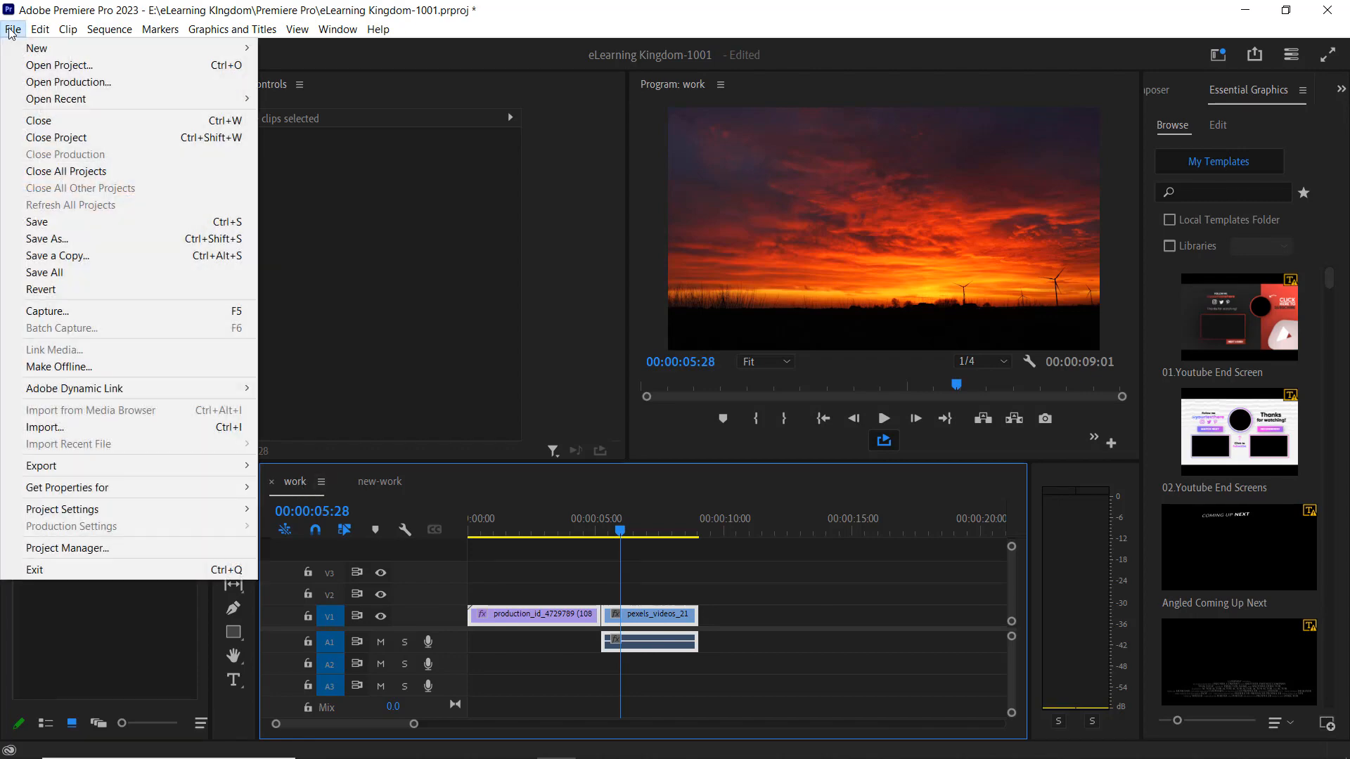
pyautogui.click(78, 547)
pyautogui.click(357, 156)
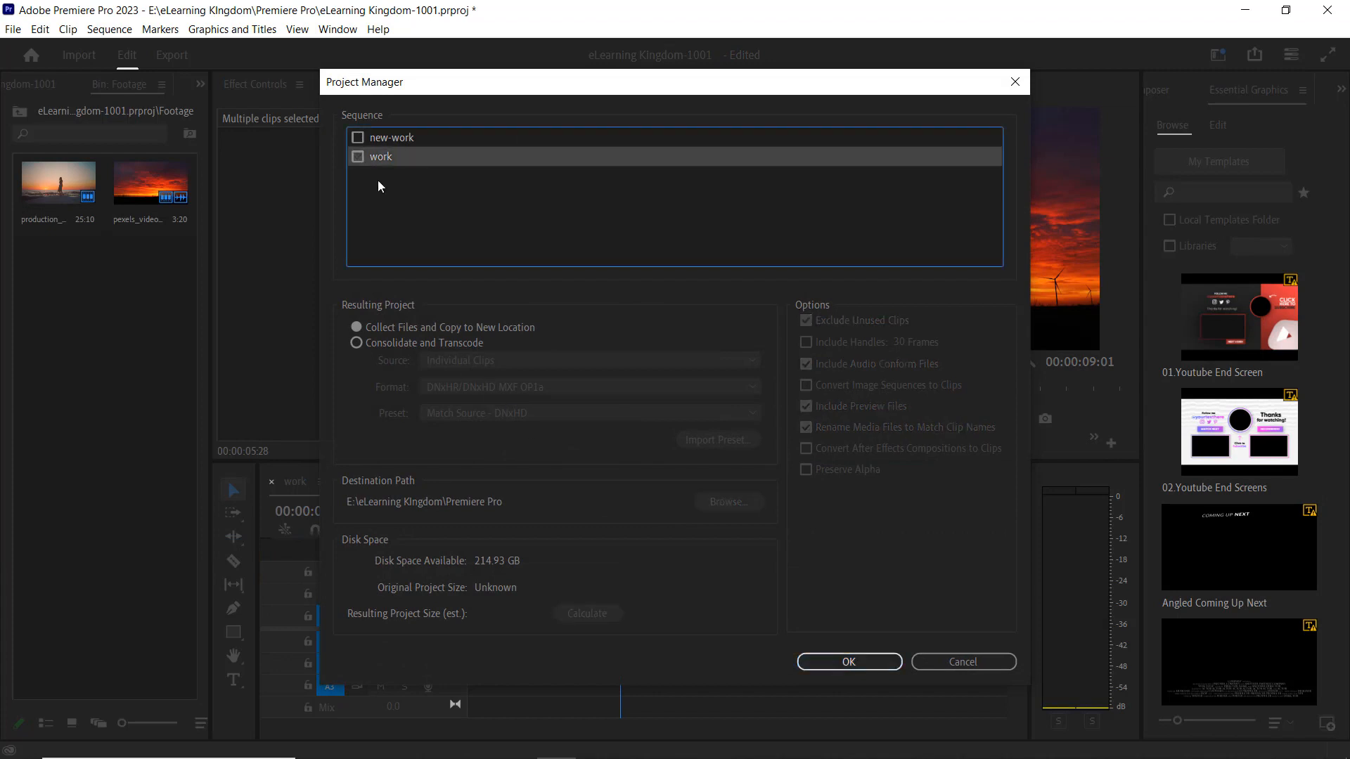
pyautogui.click(357, 156)
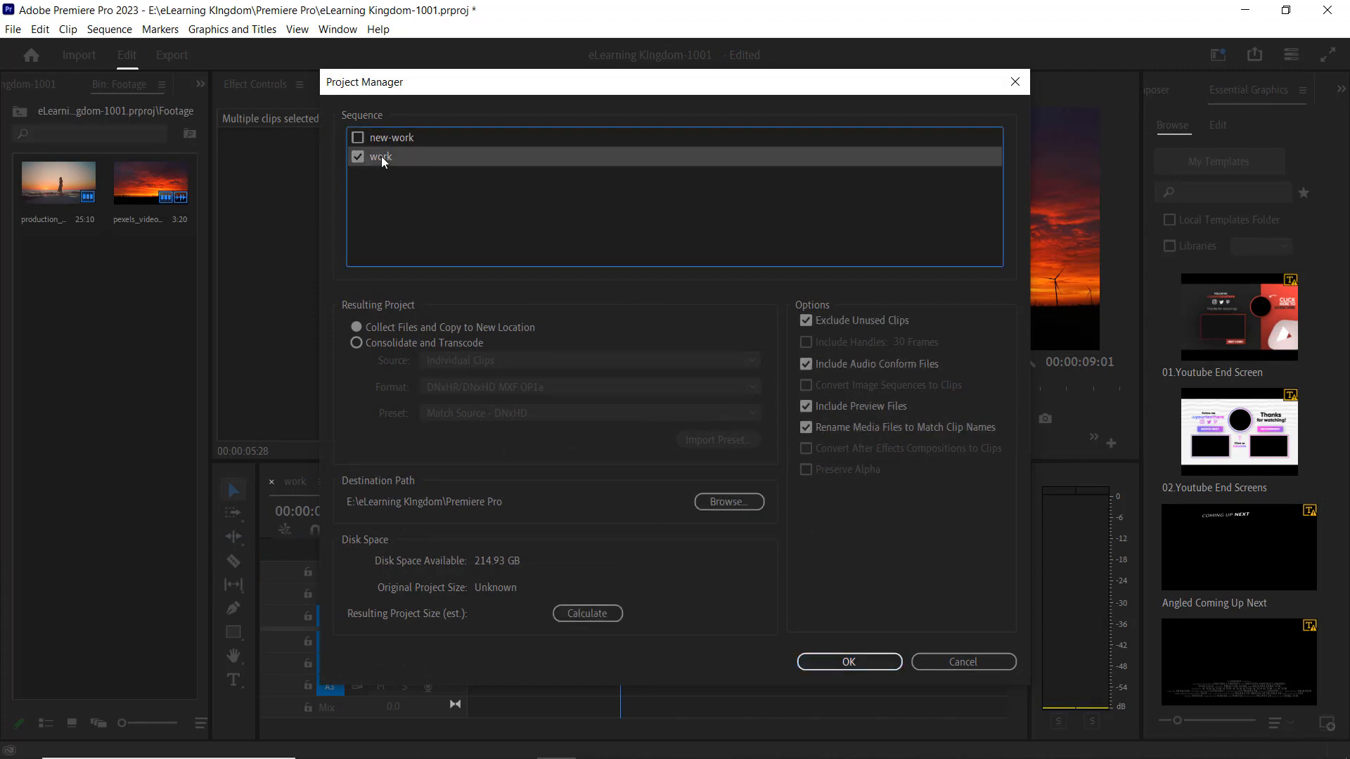
# Collect and copy files without unused clips, setting the destination to a new Desktop folder named "for" plus the recipient's first name.
pyautogui.click(356, 326)
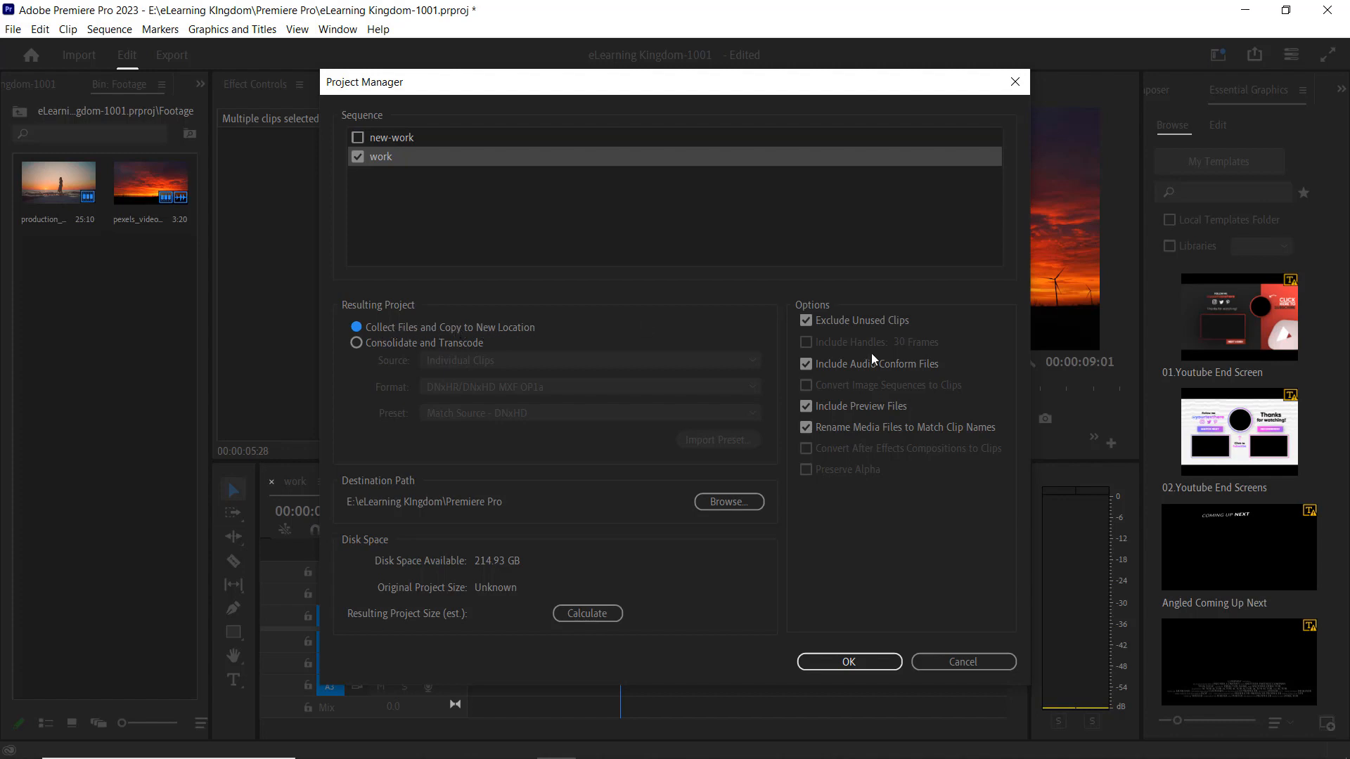
pyautogui.click(806, 321)
pyautogui.click(737, 502)
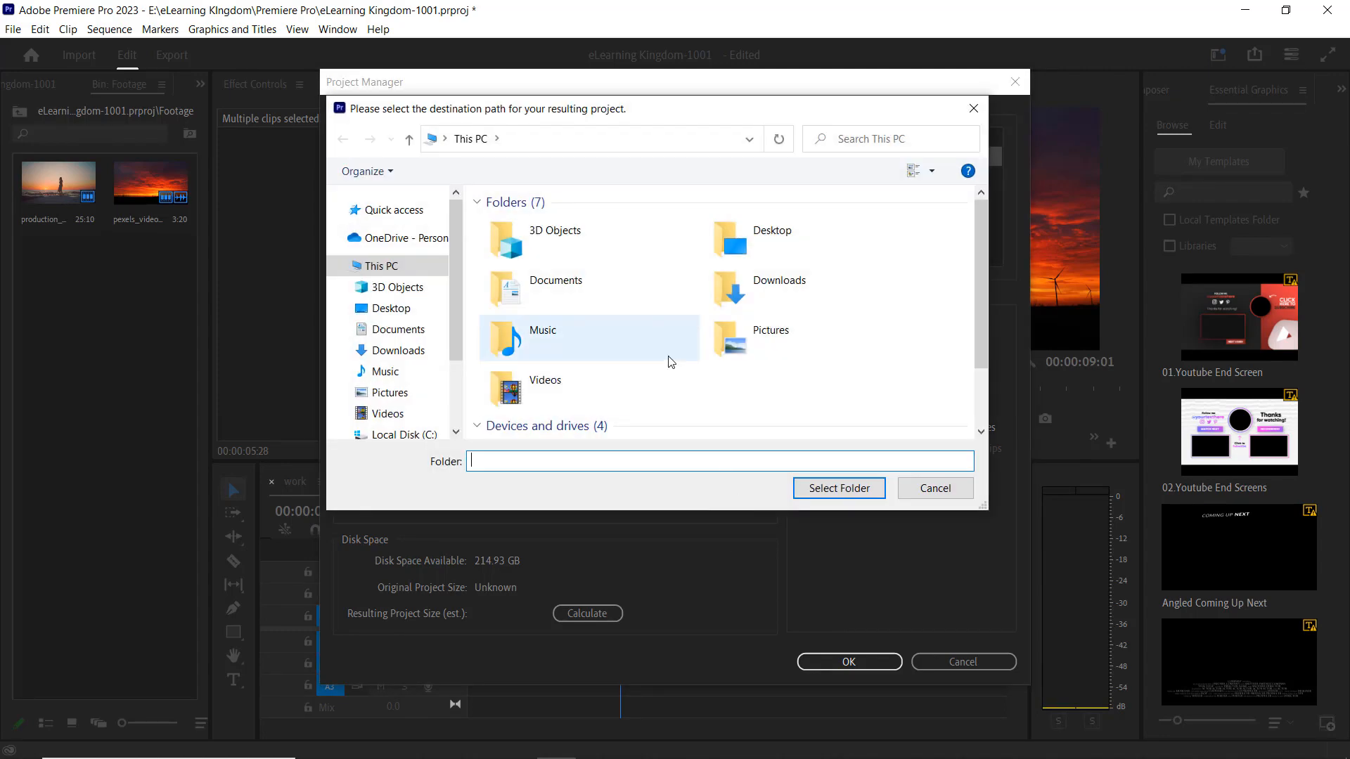
pyautogui.click(391, 308)
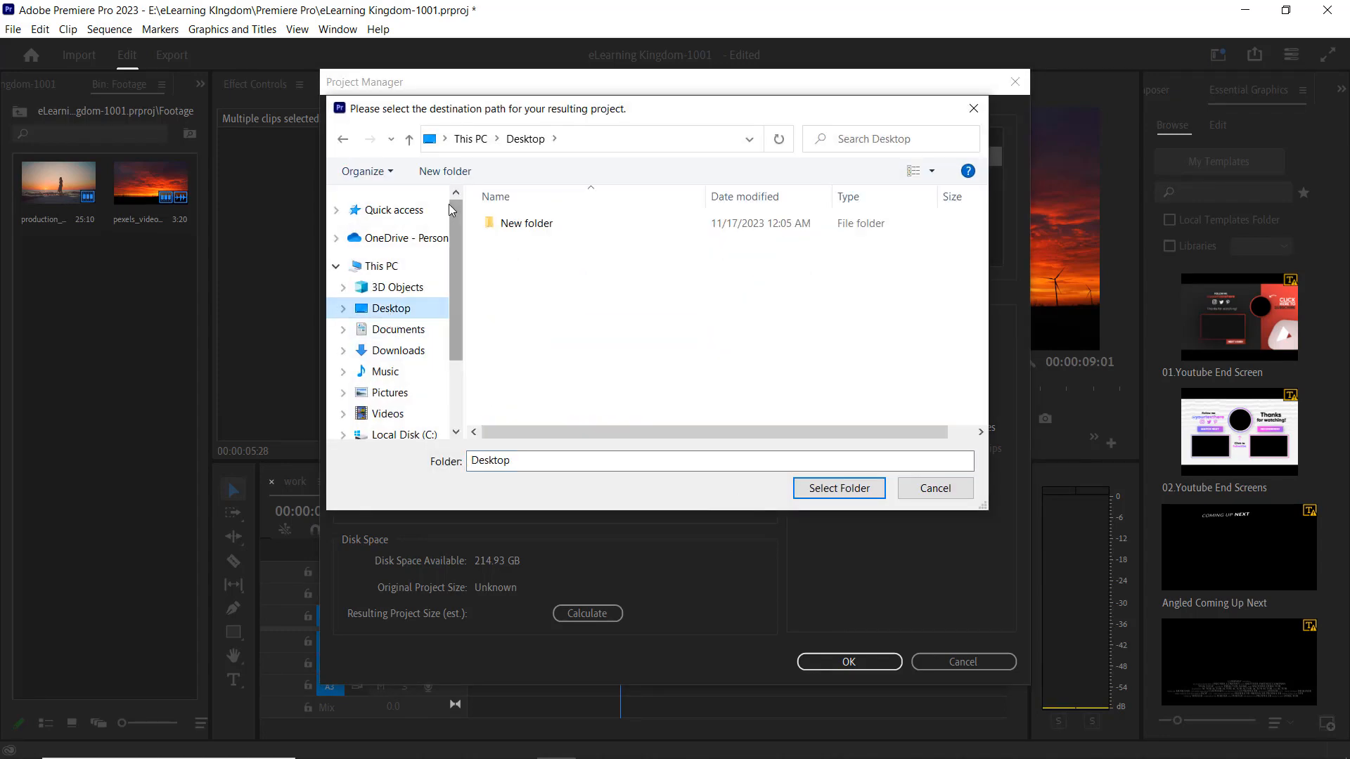
pyautogui.click(437, 178)
pyautogui.write('fo')
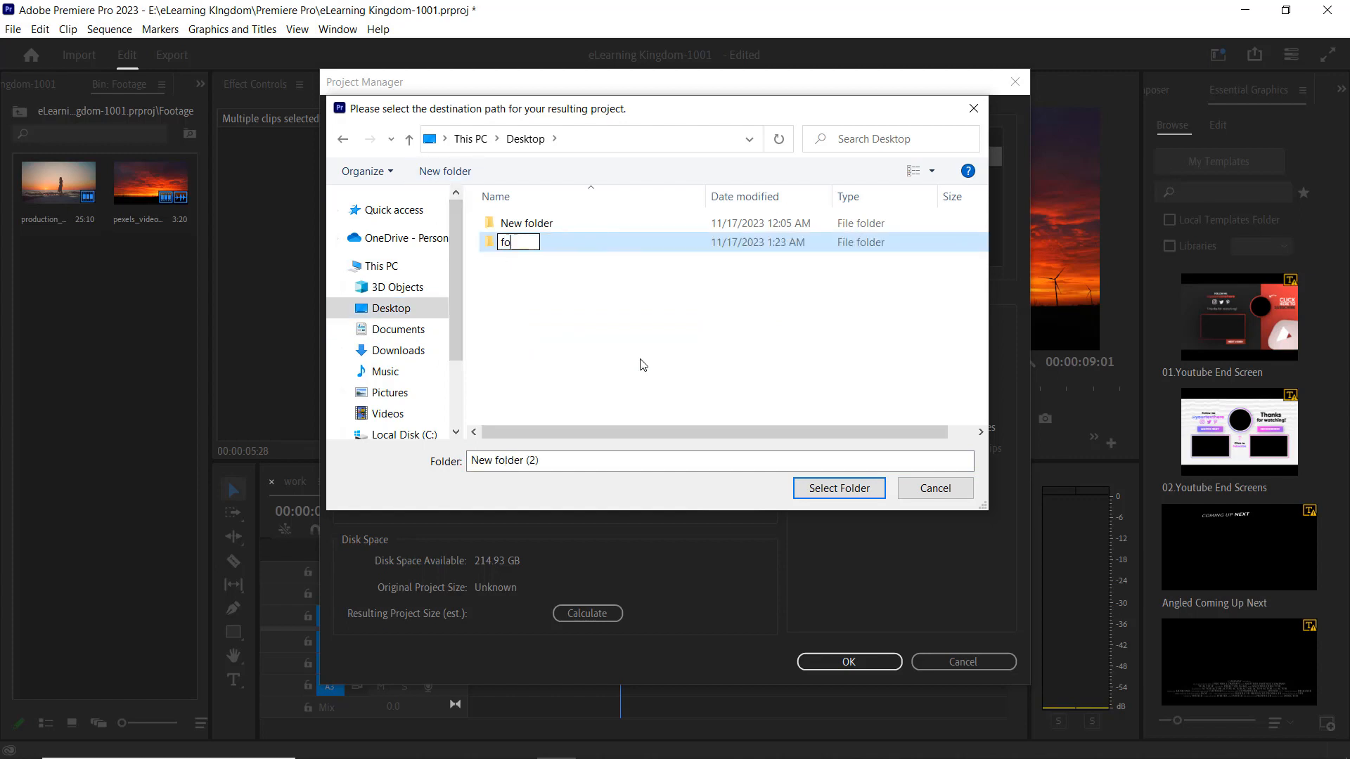
pyautogui.write('r brad')
pyautogui.doubleClick(610, 243)
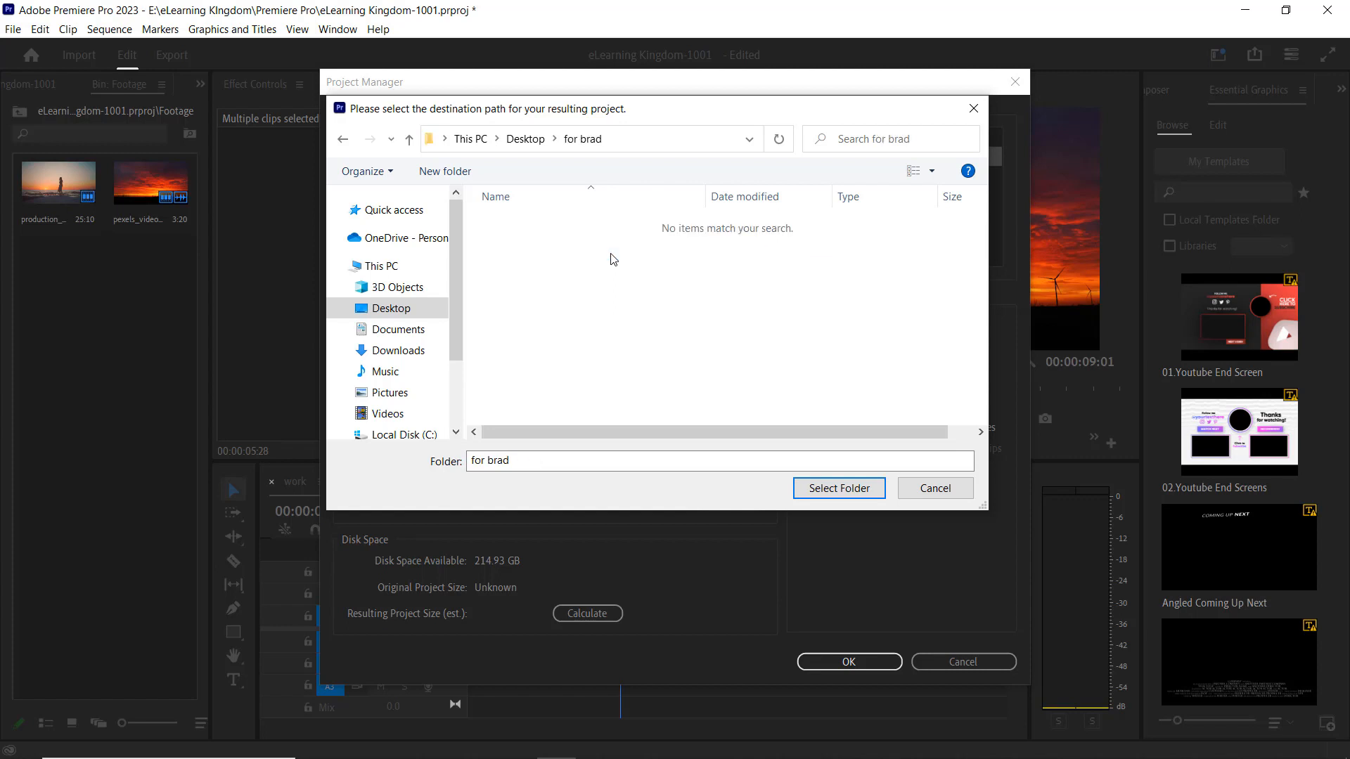
pyautogui.click(835, 491)
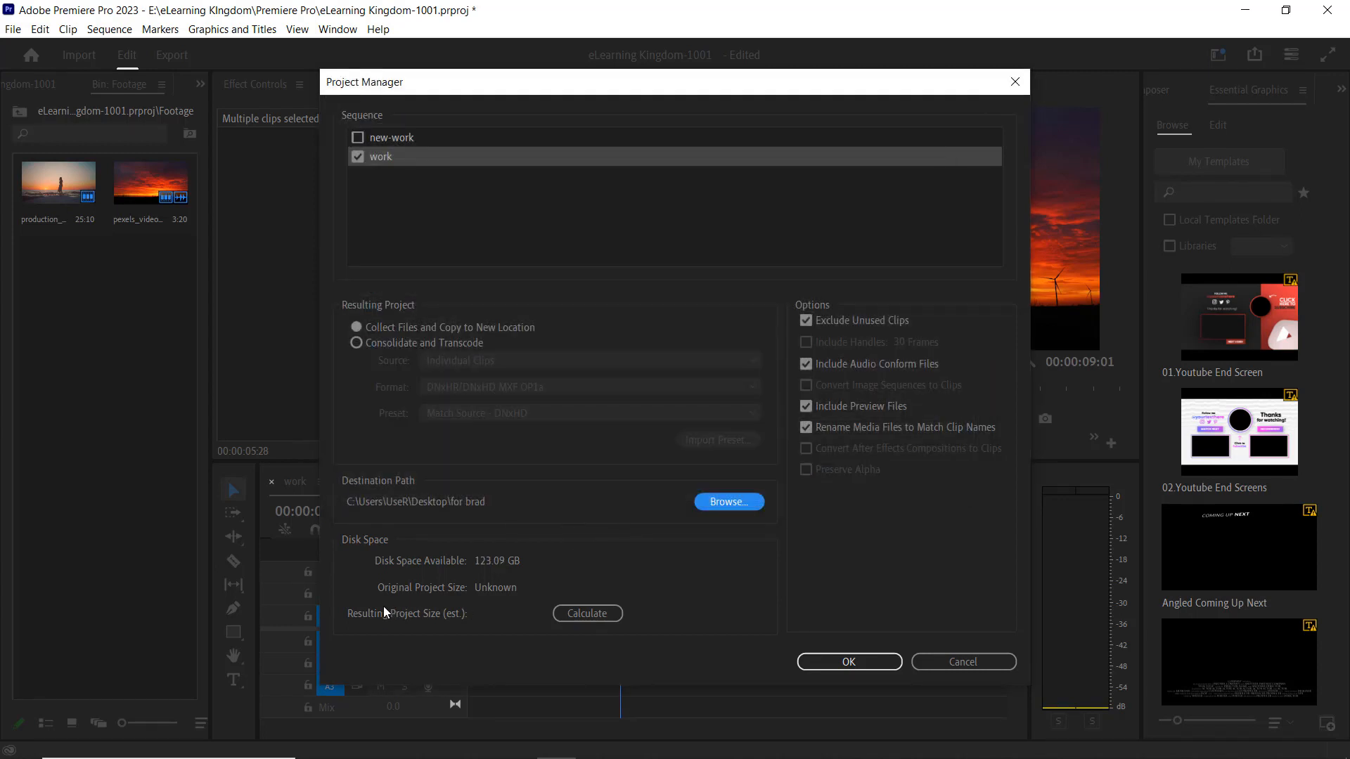
# Calculate the resulting project size and run the file collection, agreeing to save the project.
pyautogui.click(587, 613)
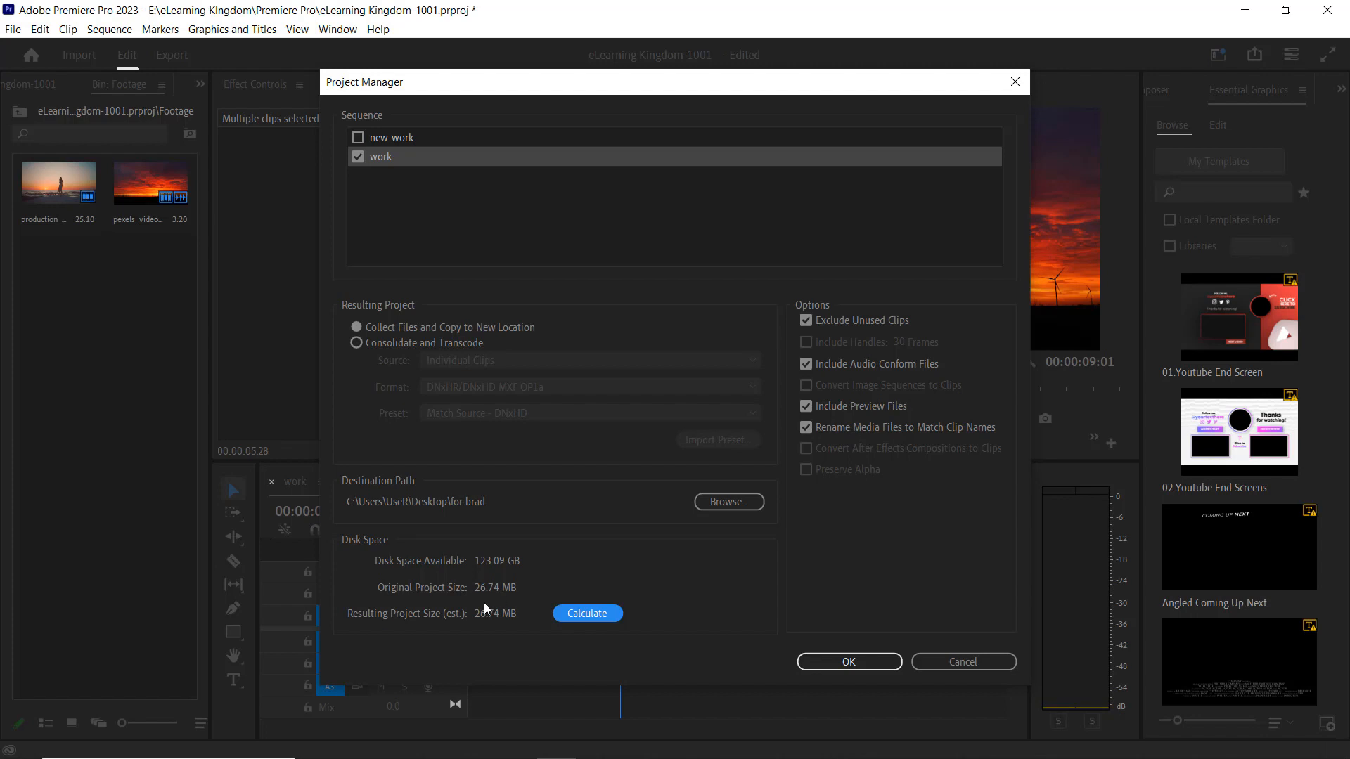
pyautogui.click(863, 668)
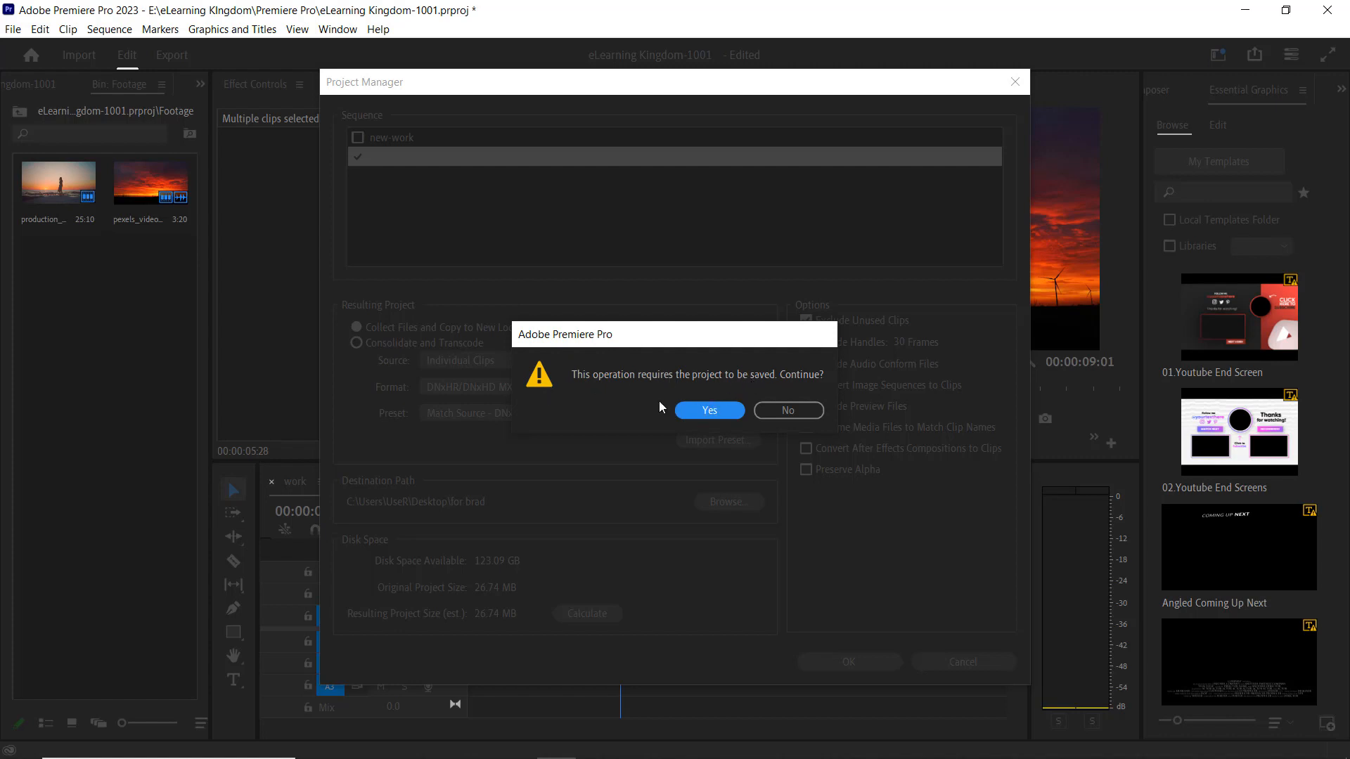
pyautogui.click(707, 411)
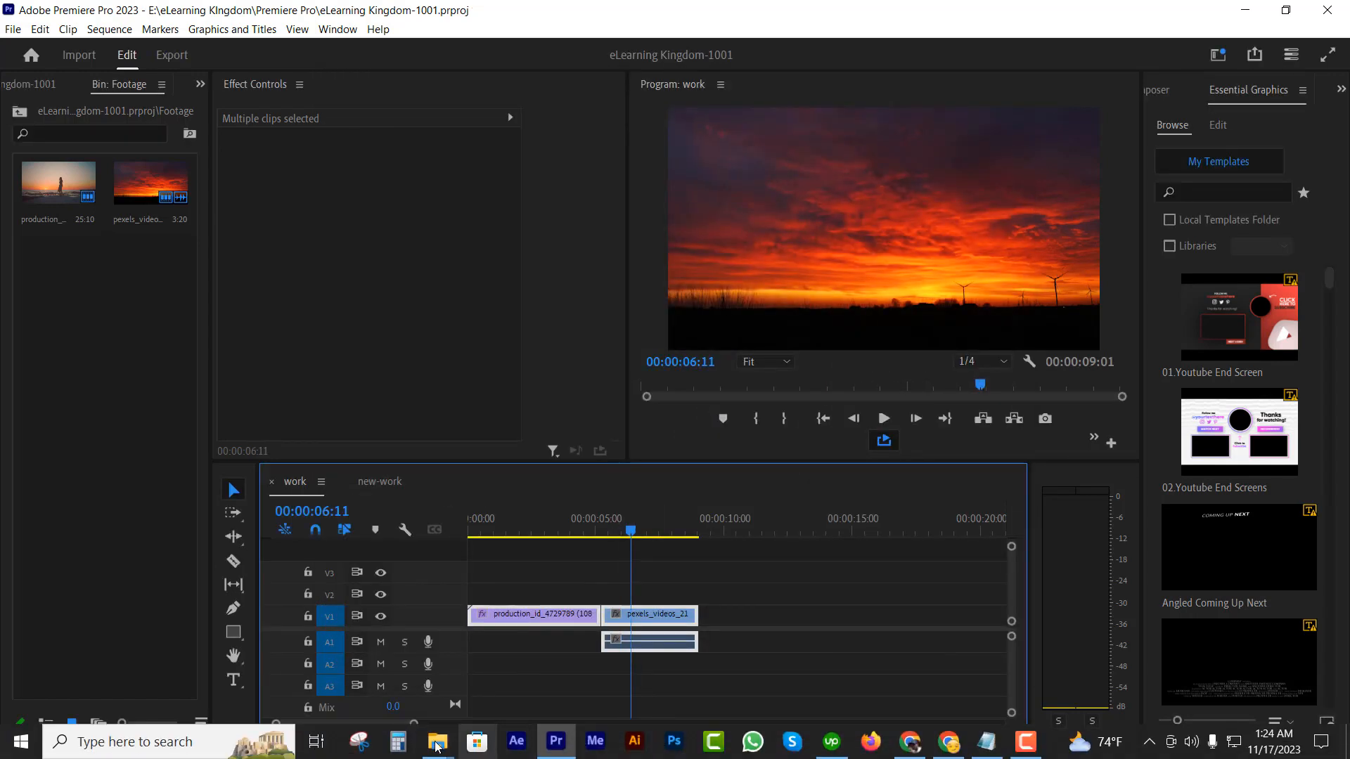
# Switch to the Desktop in File Explorer and open the Copied_eLearning Kingdom-1001 folder inside the new destination folder.
pyautogui.moveTo(436, 747)
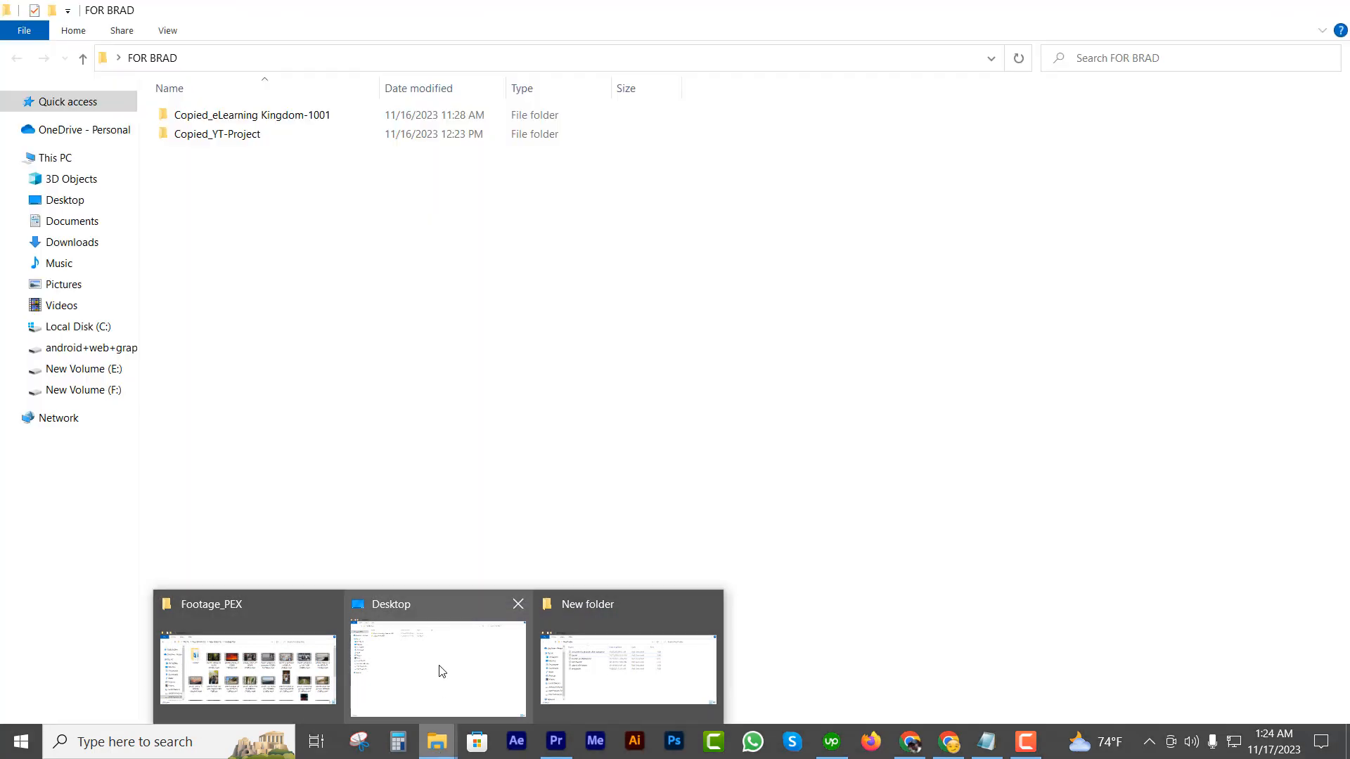
pyautogui.click(439, 664)
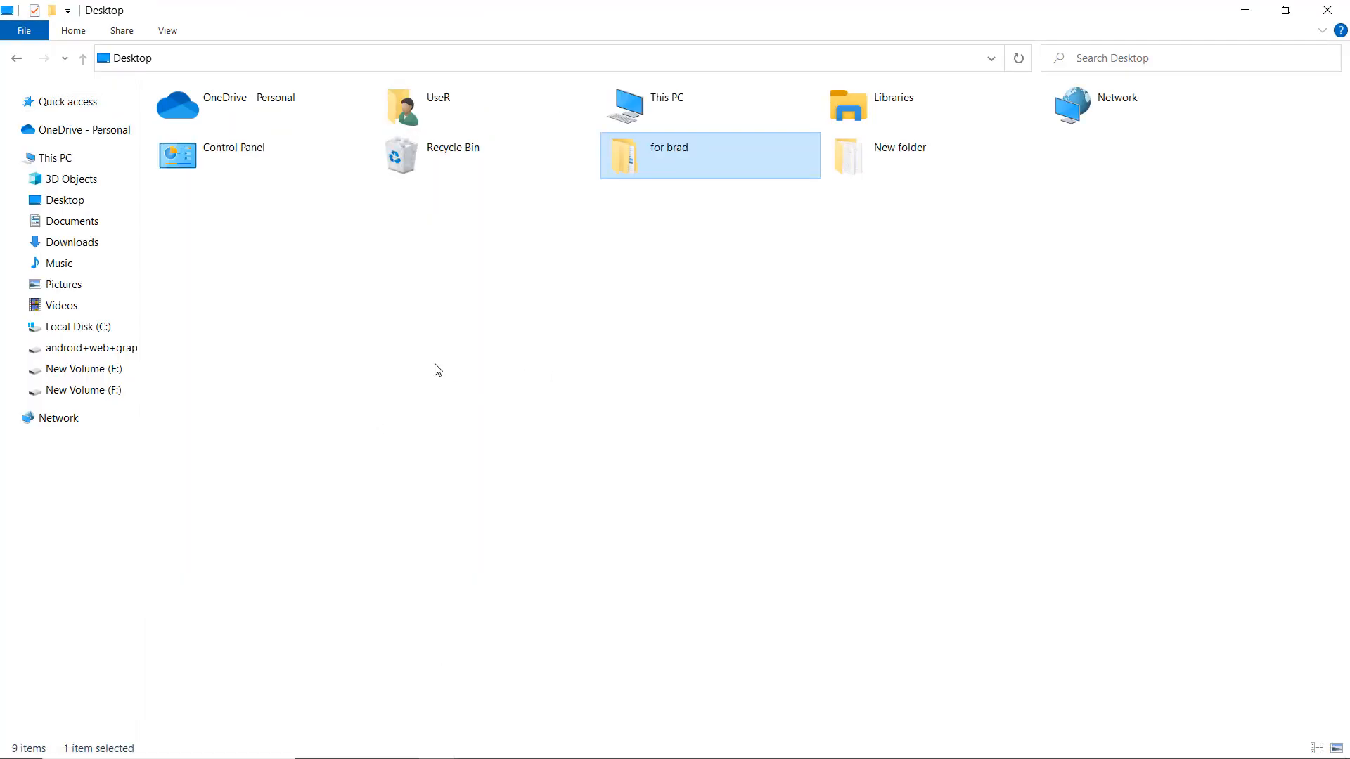
pyautogui.doubleClick(689, 160)
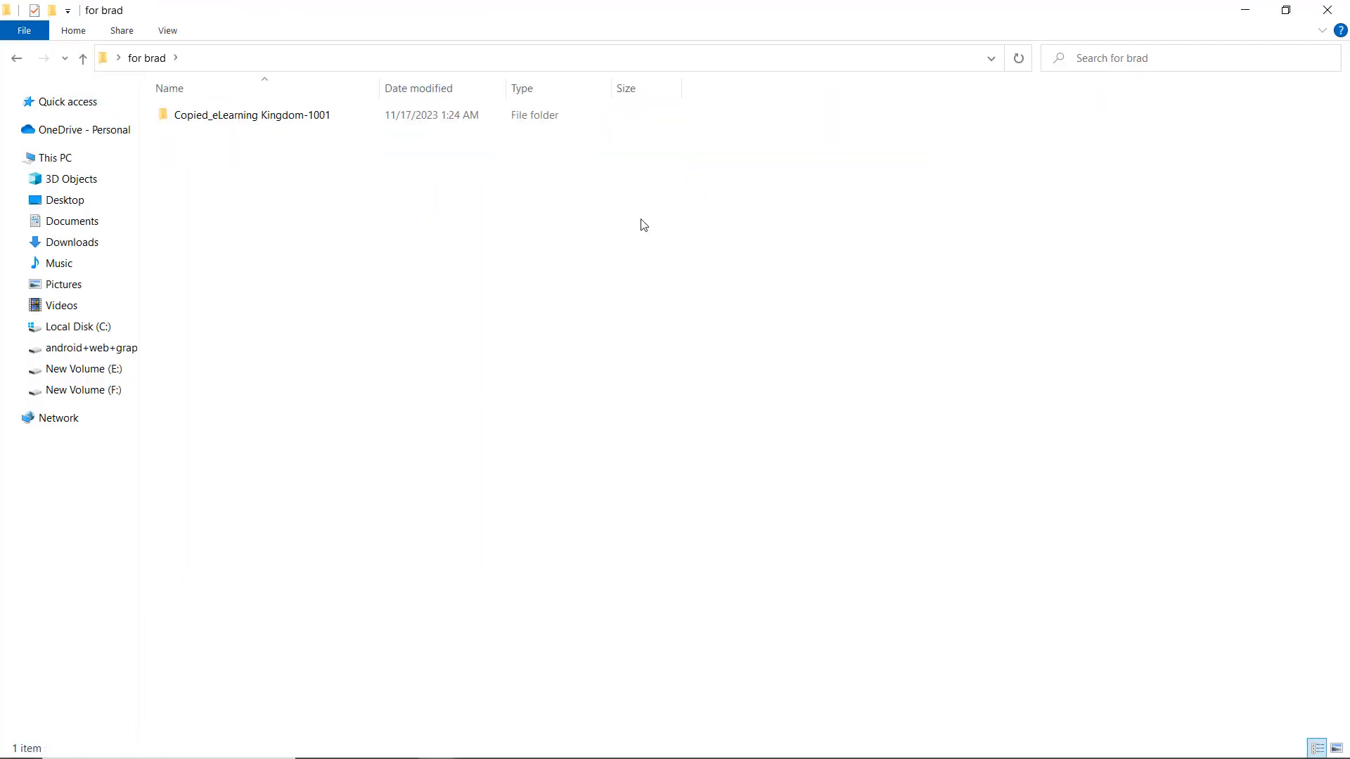
pyautogui.doubleClick(276, 117)
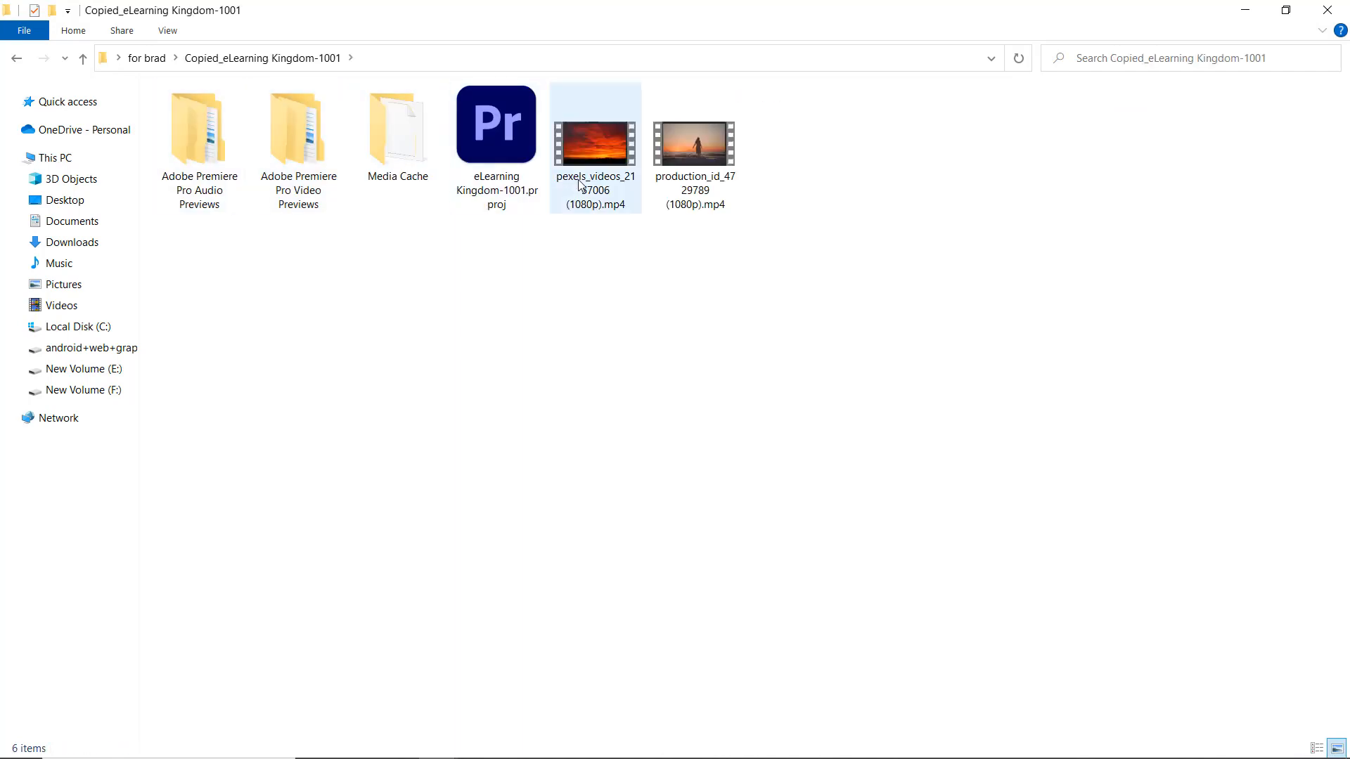
# Compress all items in the copied project folder into the RAR archive Copied_eLearning Kingdom-1001.rar with normal compression.
pyautogui.moveTo(785, 360); pyautogui.dragTo(256, 262)
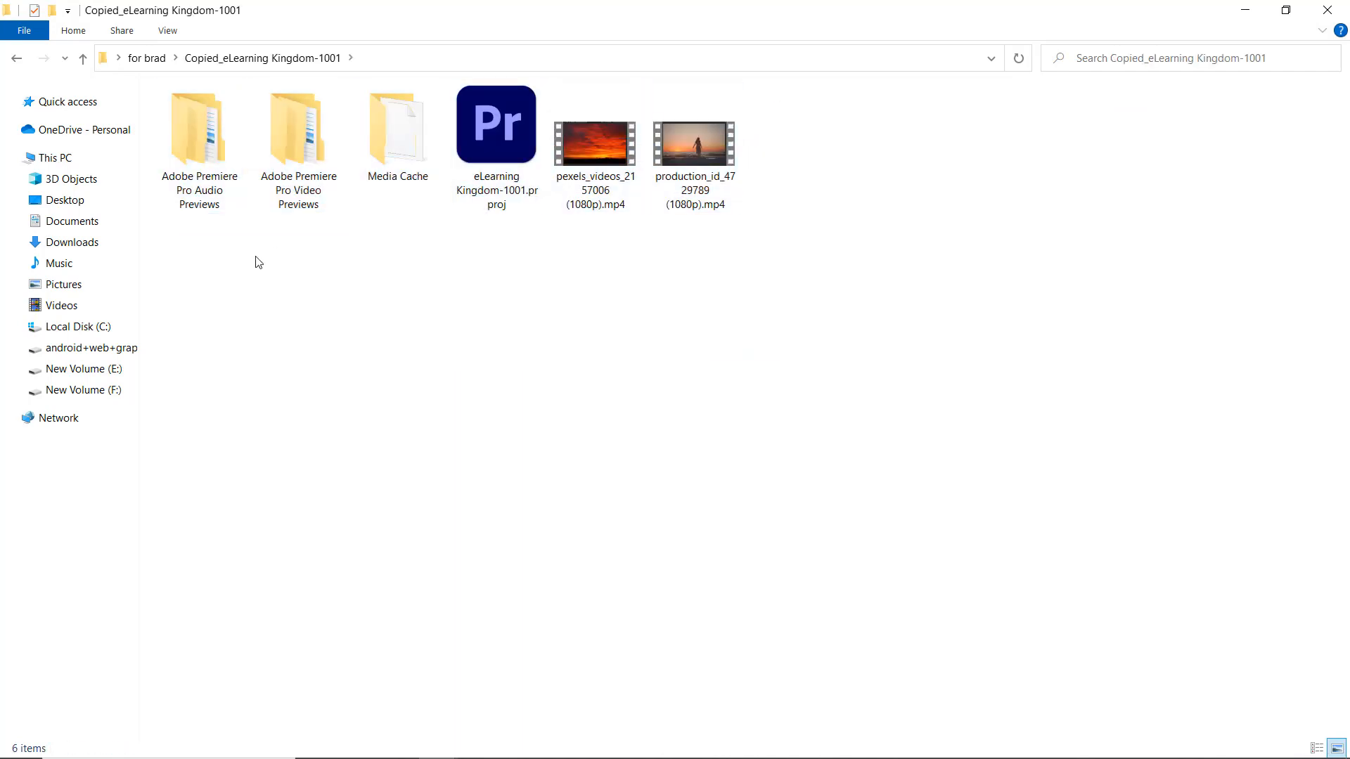
pyautogui.hotkey('ctrl', 'a')
pyautogui.rightClick(204, 139)
pyautogui.click(294, 341)
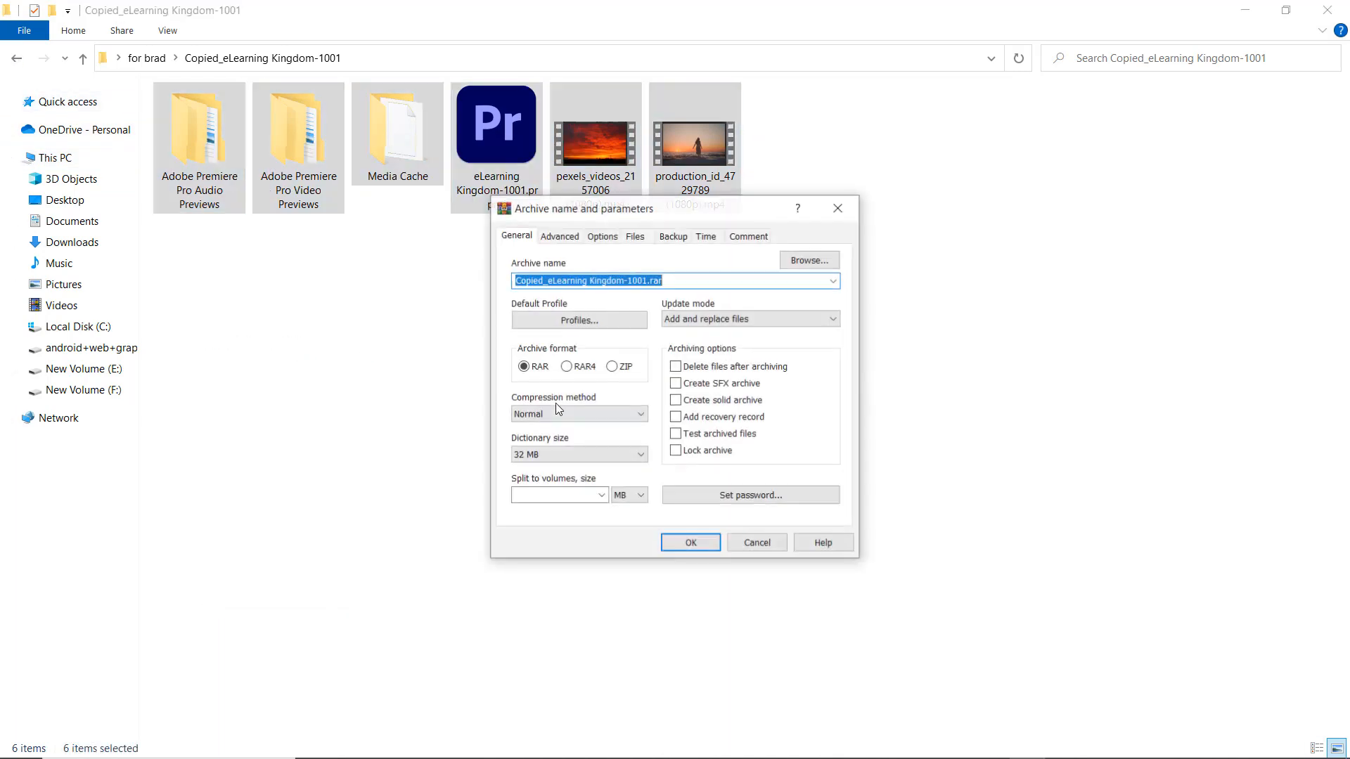
pyautogui.click(692, 544)
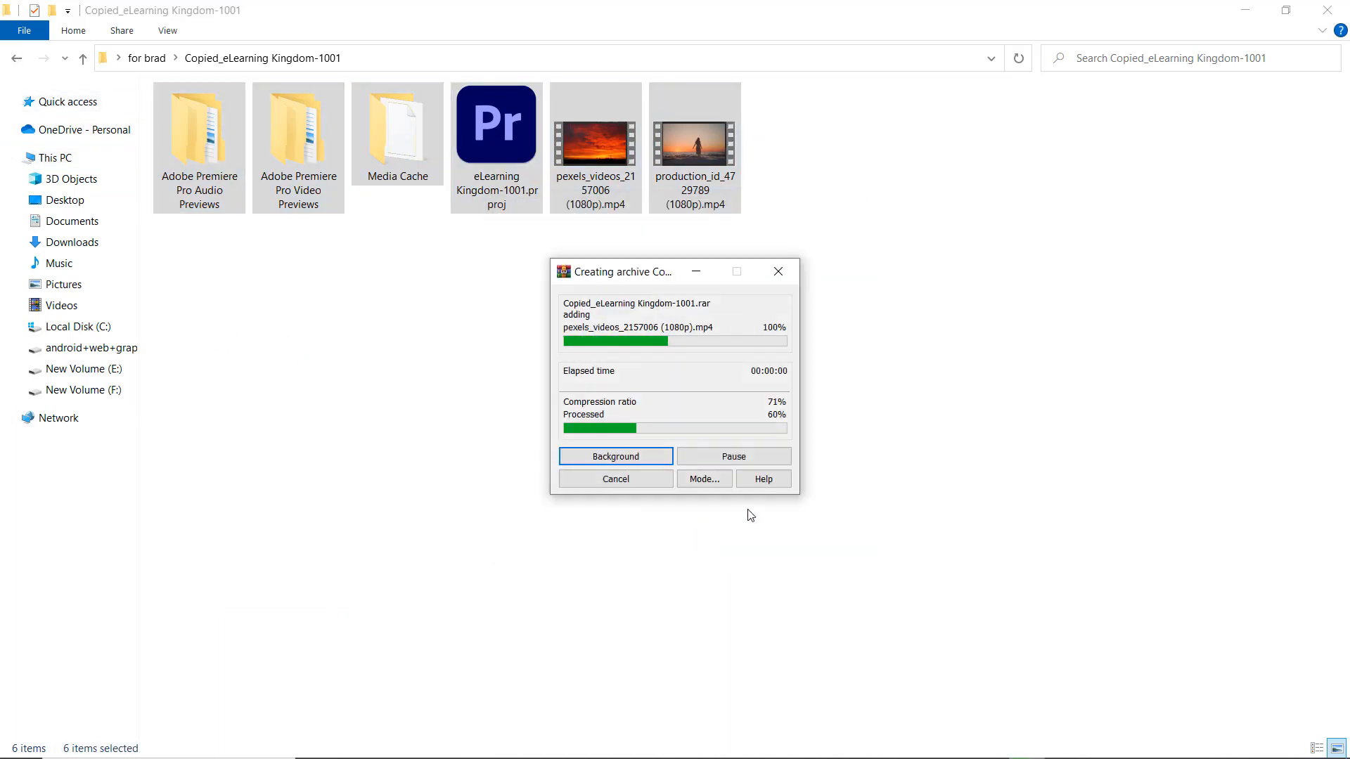